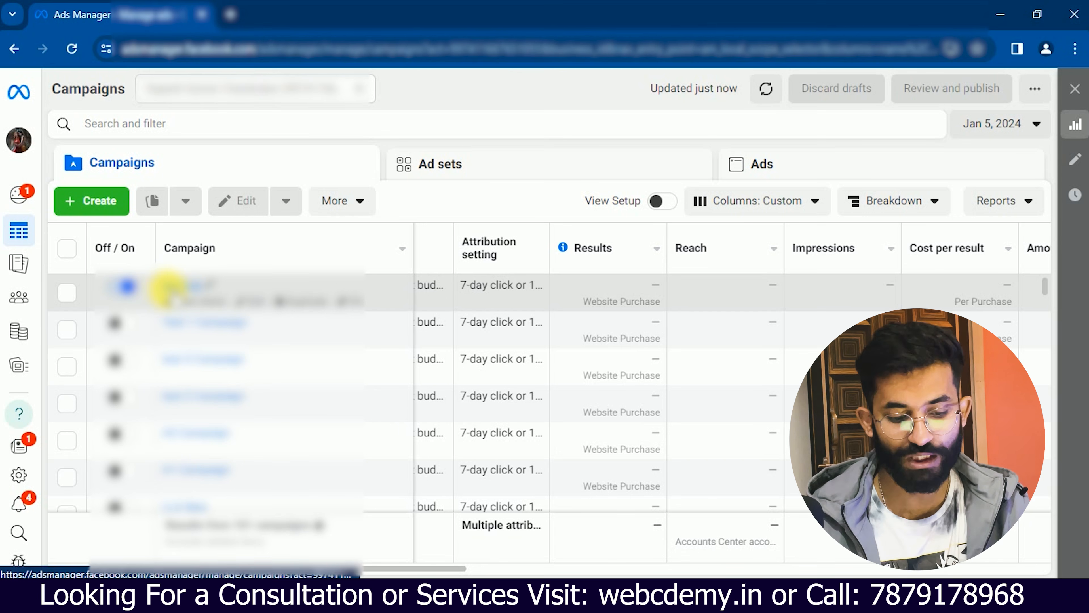
Show the campaign results for January 4, 2024.
click(991, 135)
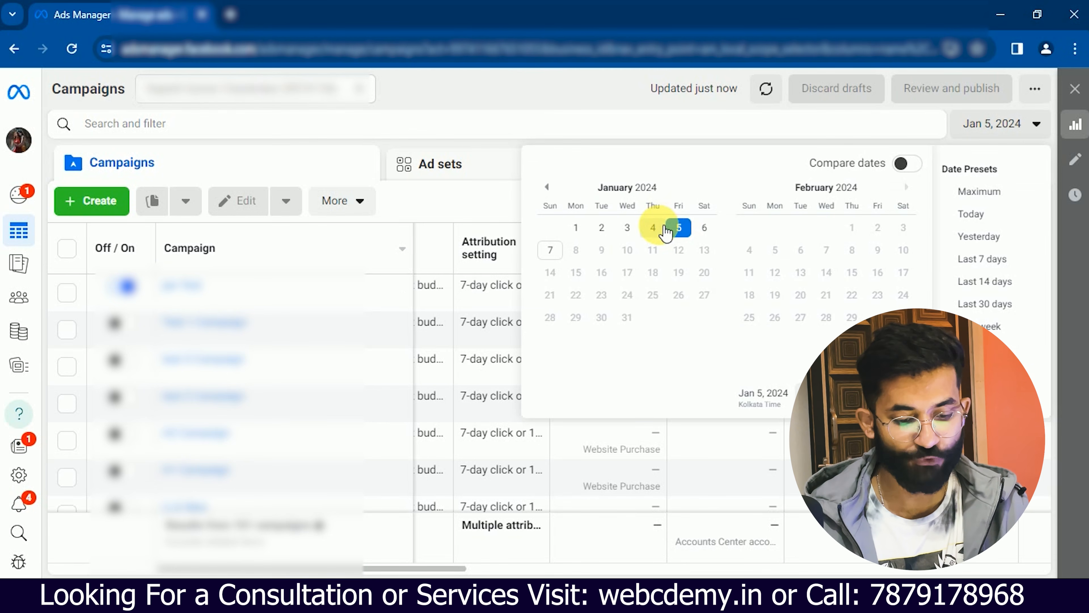
click(654, 227)
click(893, 397)
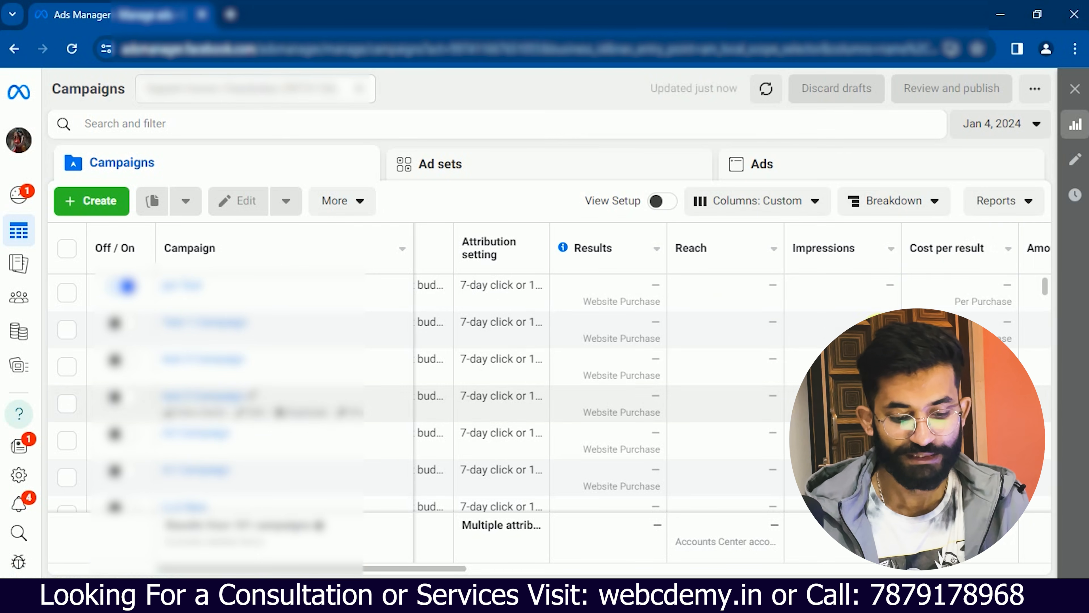
Set the reporting date of the campaign table to January 6, 2024.
click(1012, 131)
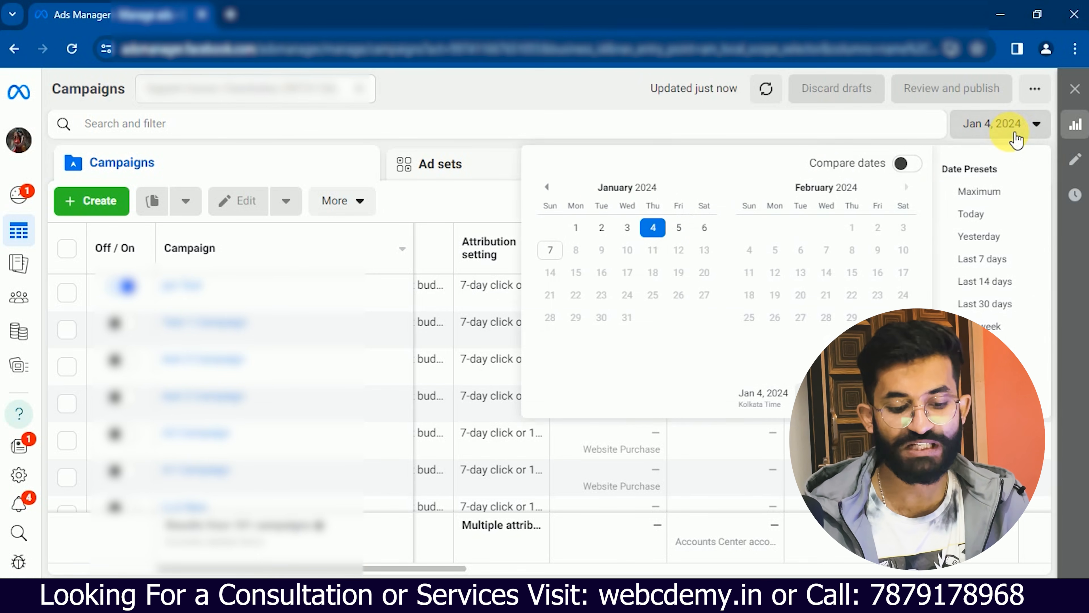
click(714, 232)
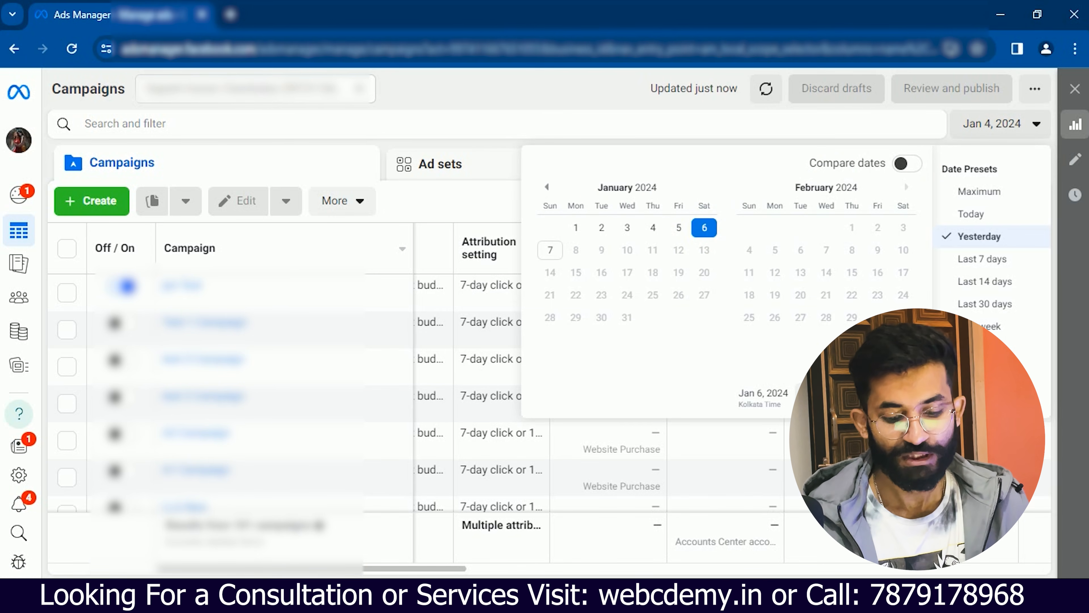
click(893, 397)
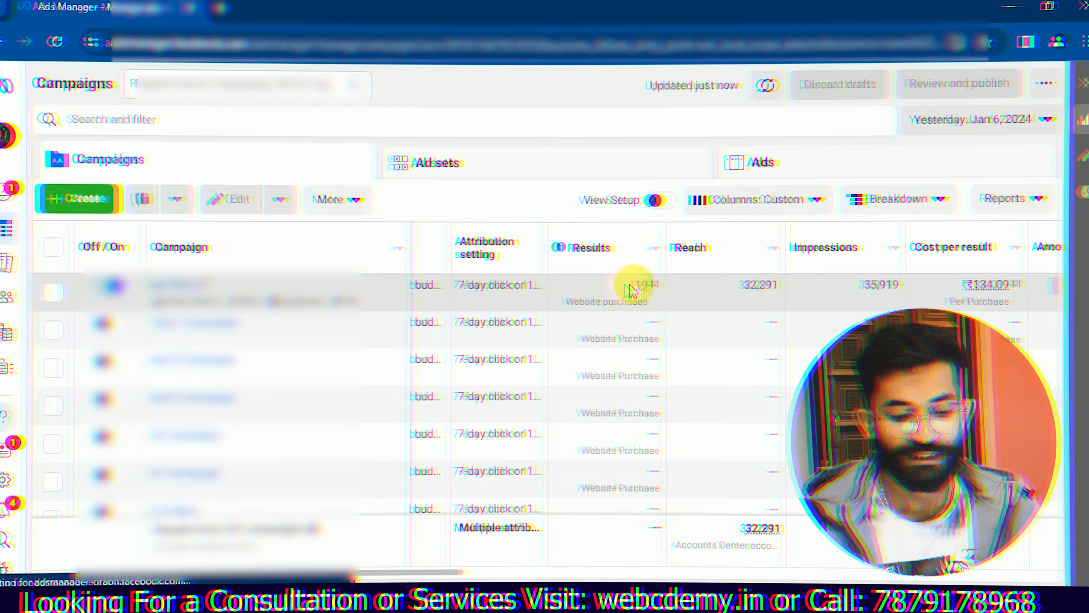
Select the first campaign, examine its website purchases and cost per result, and refresh the table data.
drag(632, 285, 651, 284)
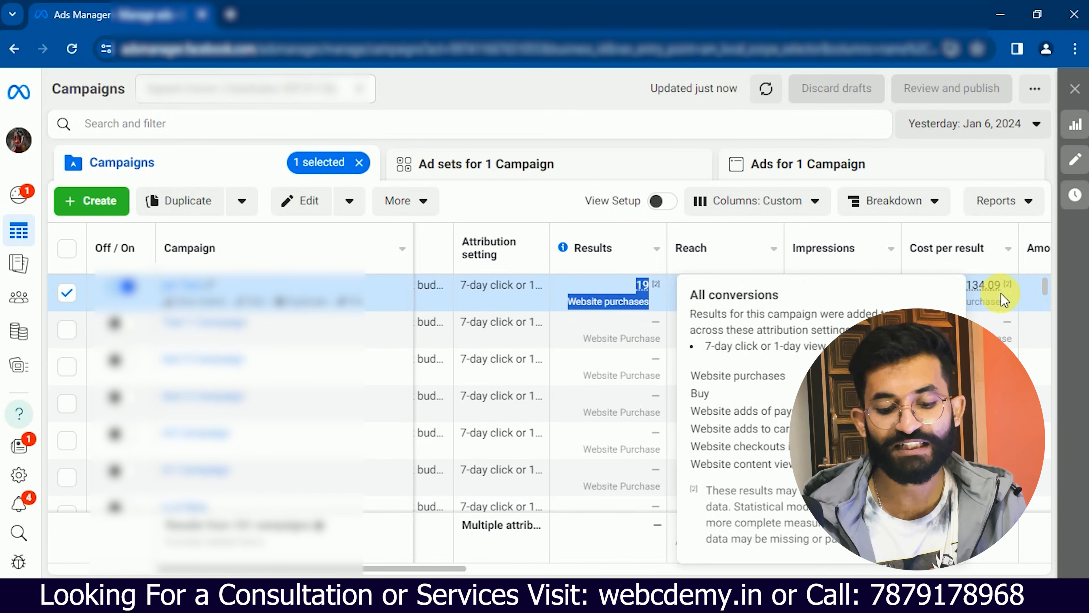
click(606, 95)
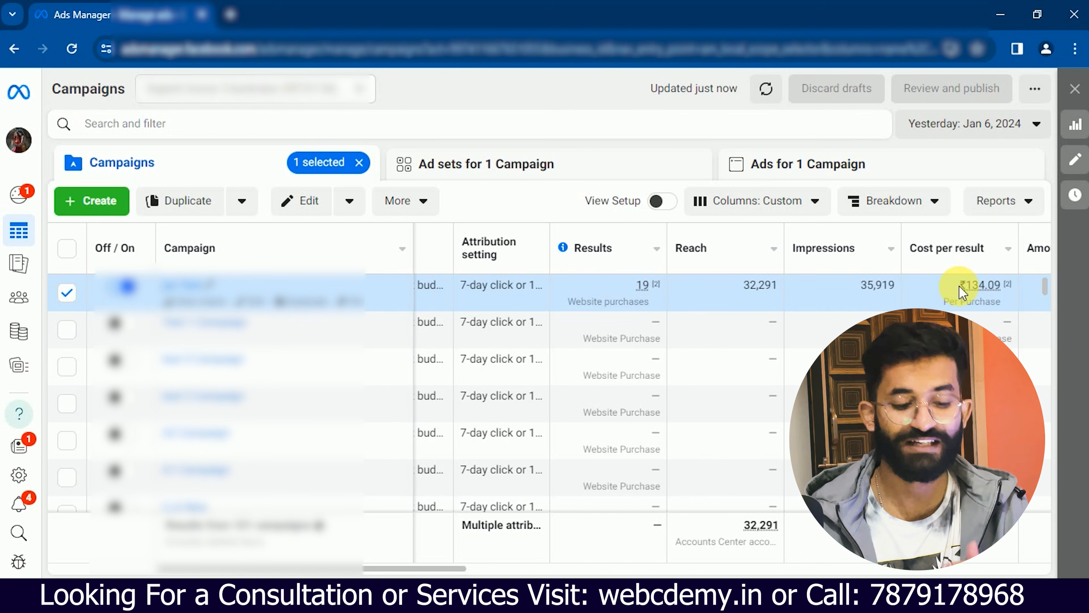
mouse_move(959, 287)
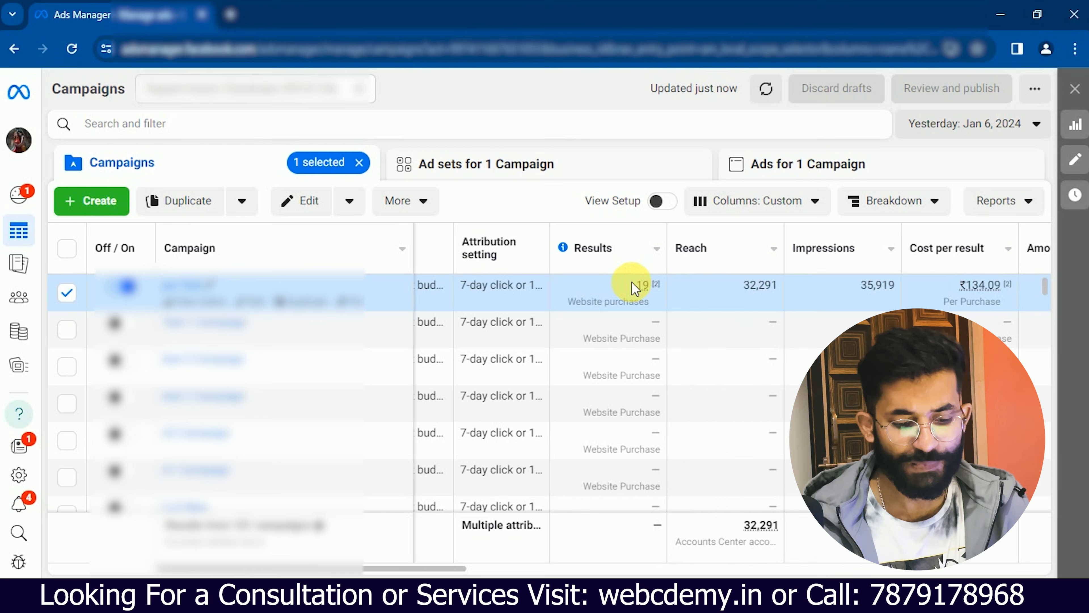
triple_click(645, 286)
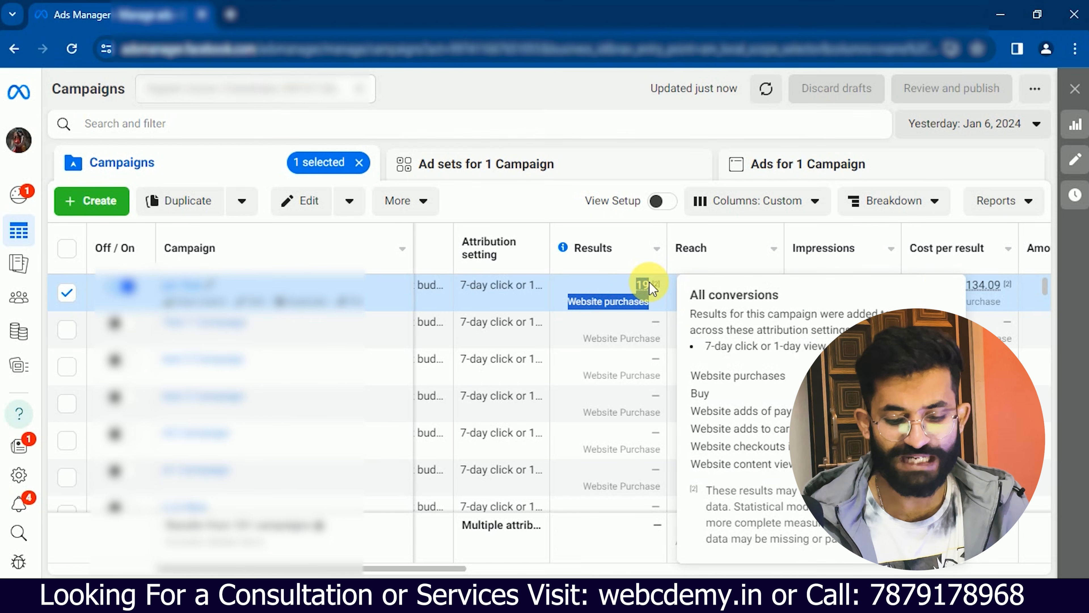
click(1000, 307)
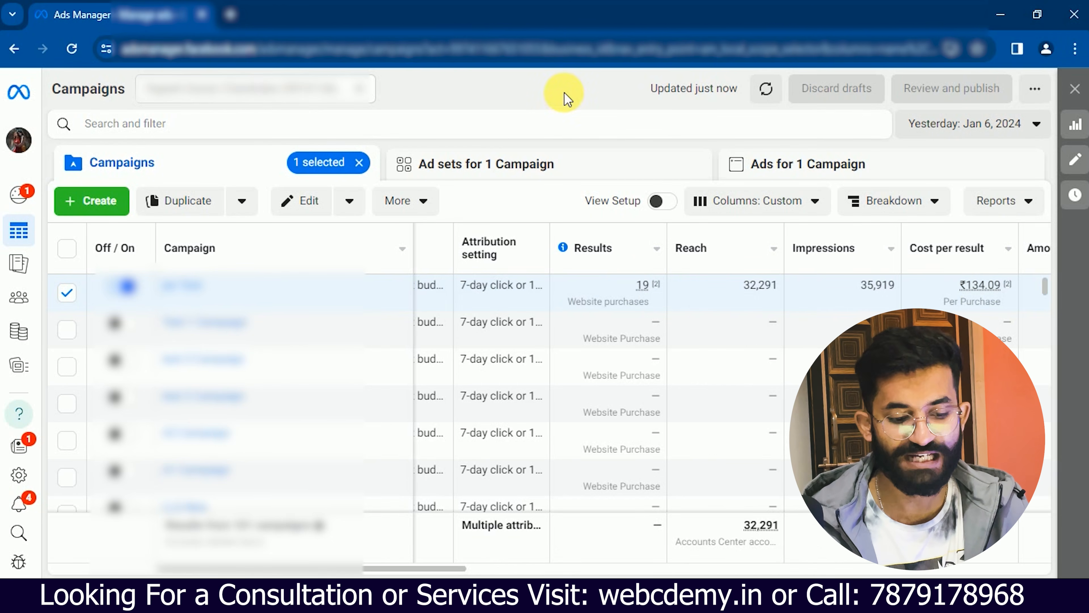
click(770, 92)
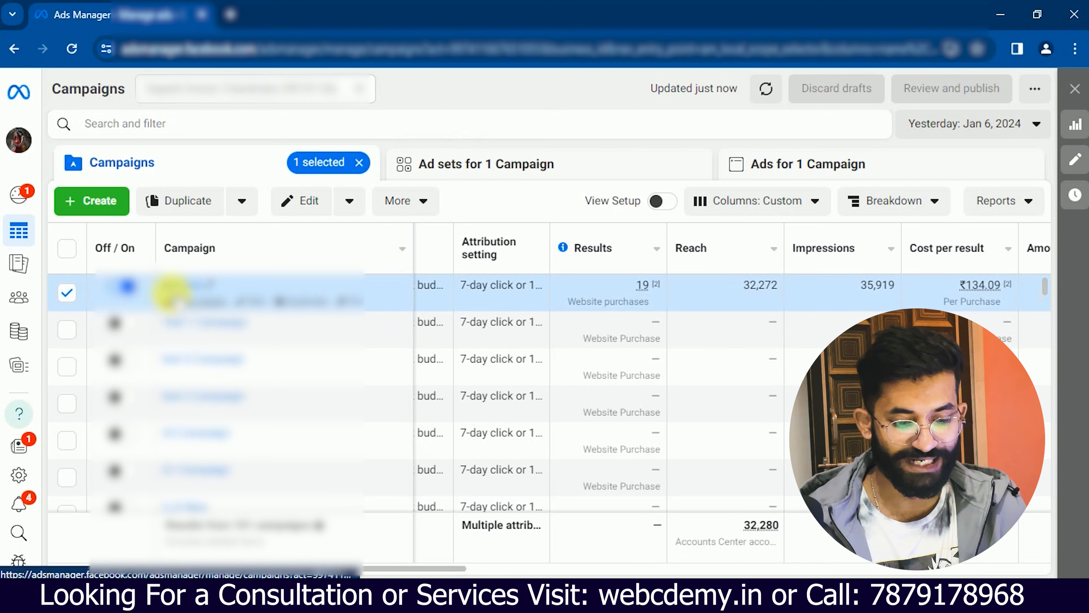
View the selected campaign's ad sets and open the ads belonging to its first ad set.
click(524, 163)
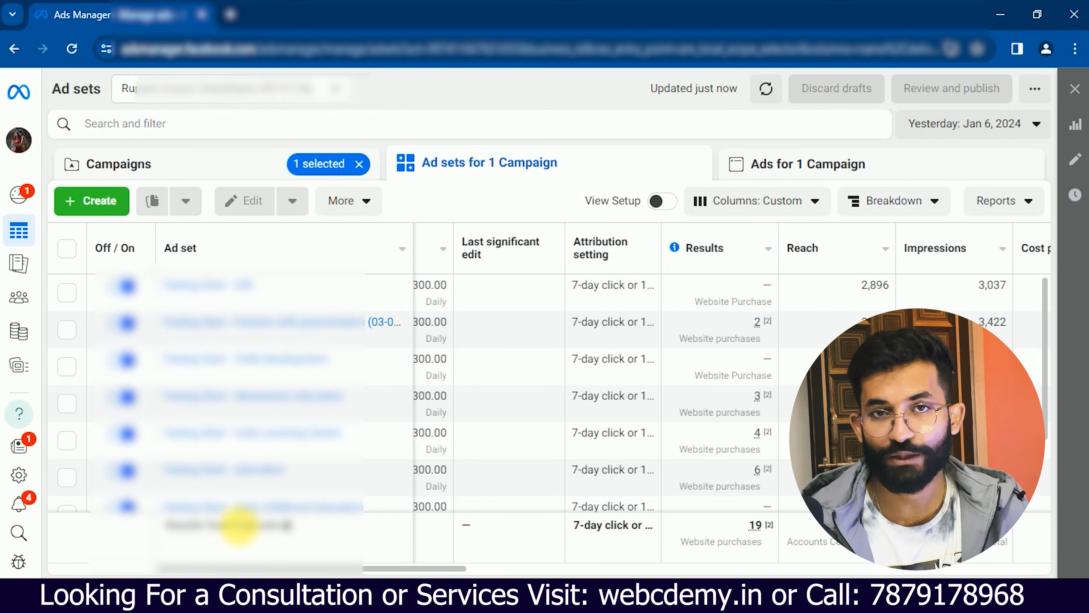
click(66, 293)
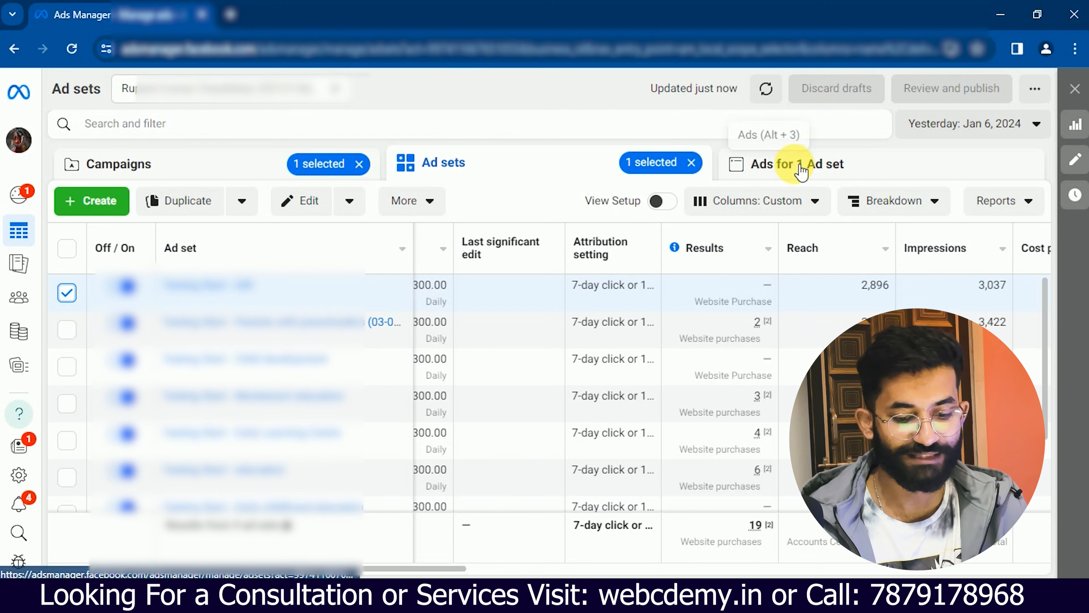
click(786, 163)
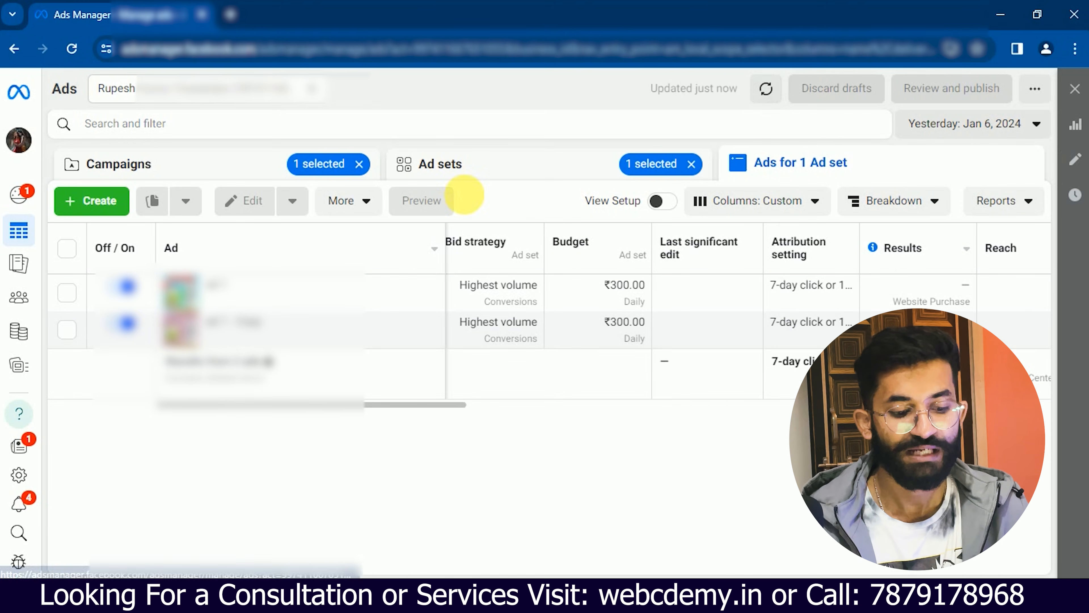
Return to the campaigns list and clear both the ad set and campaign selections.
click(530, 168)
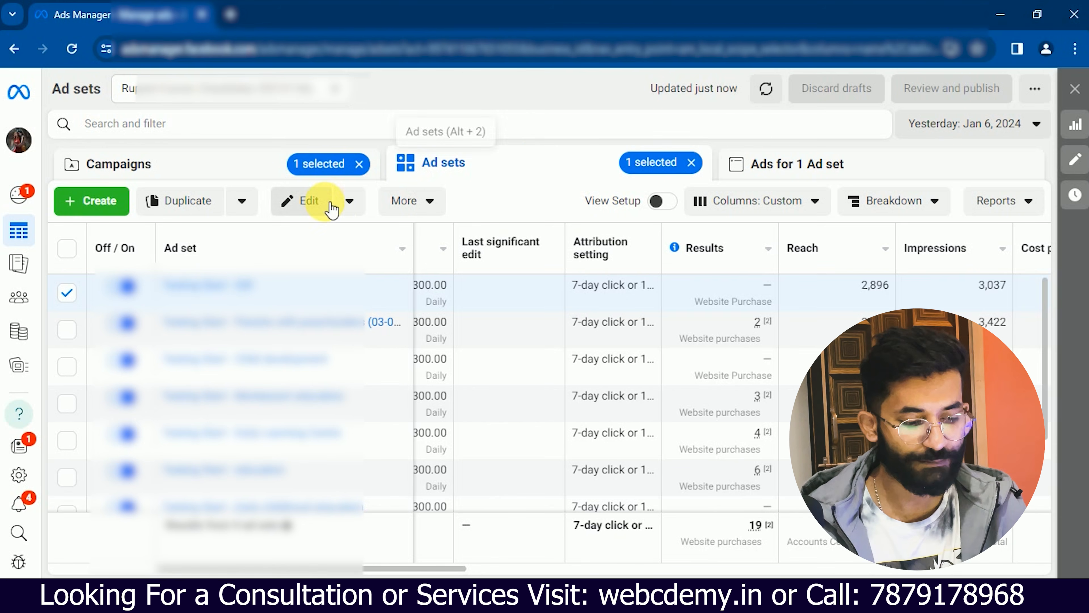
click(250, 166)
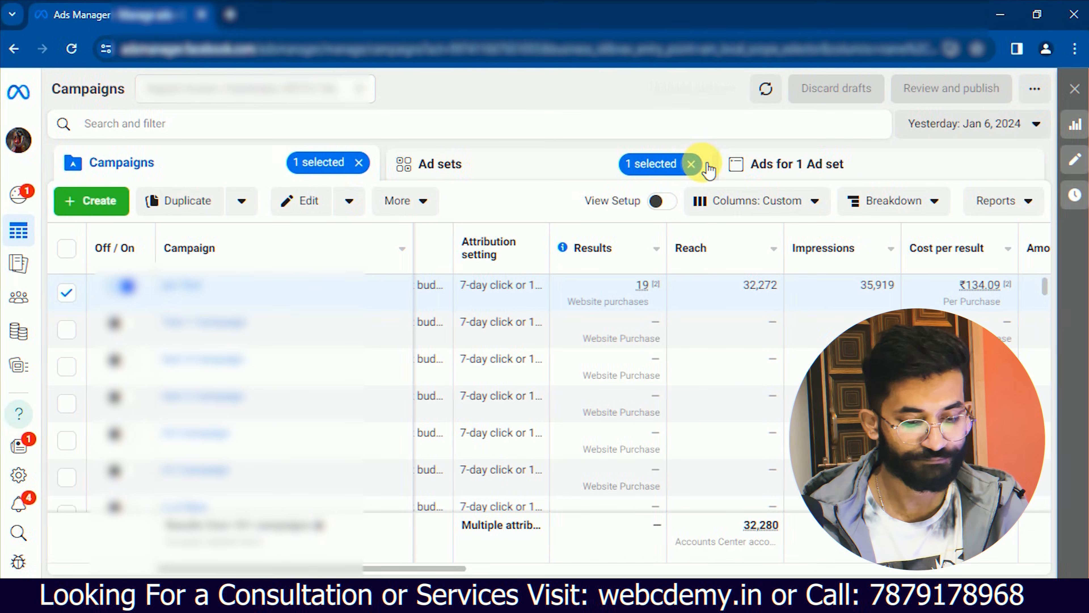
click(691, 164)
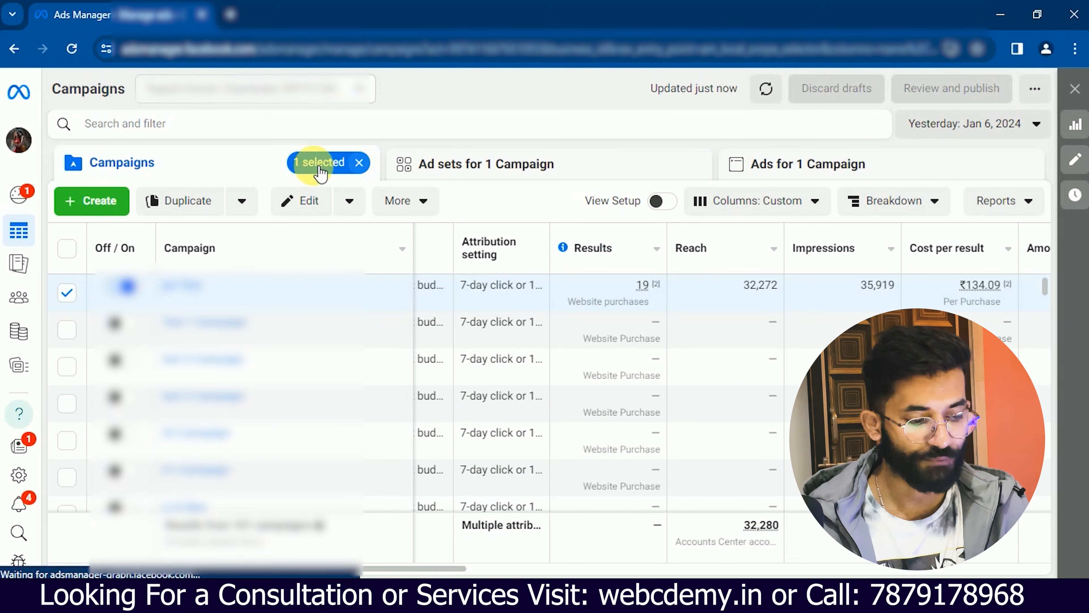
click(358, 162)
Create a new auction campaign with the Sales objective using the manual sales campaign setup.
click(99, 201)
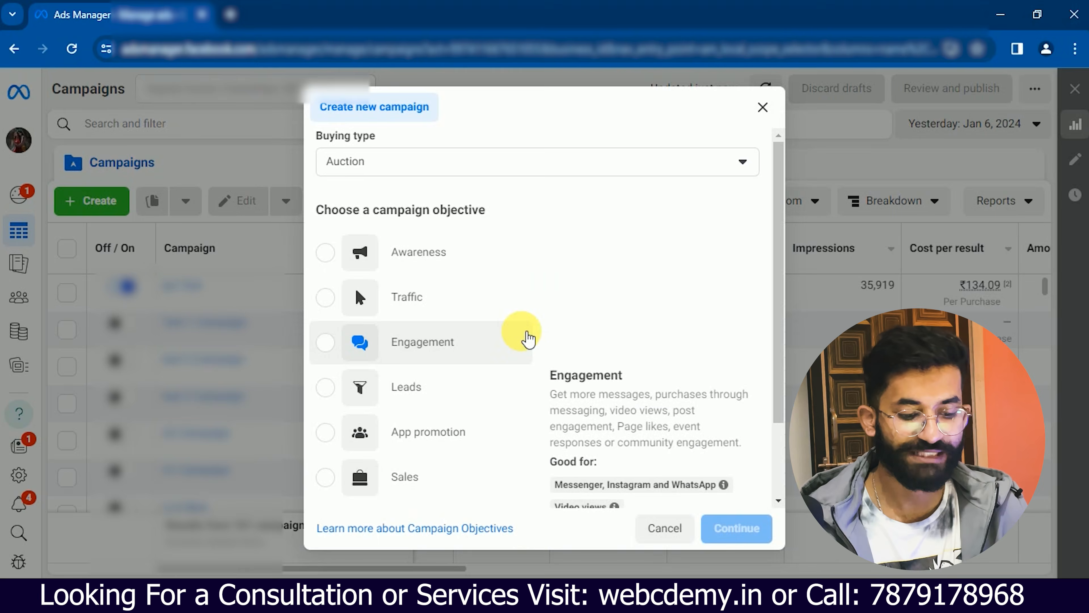
scroll(403, 420, down, 5)
click(457, 389)
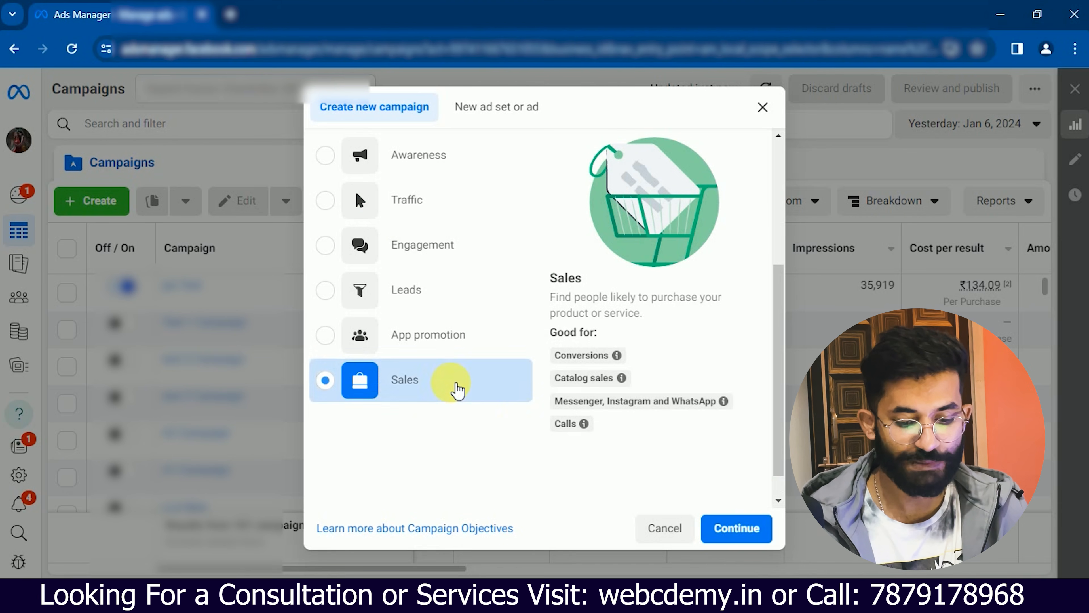
click(736, 528)
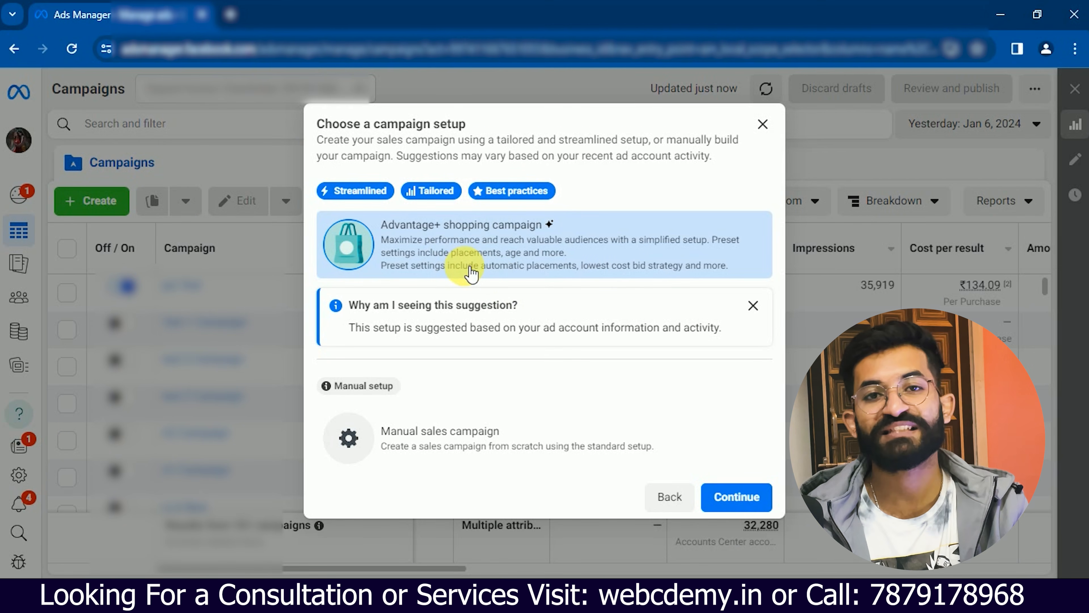
click(474, 433)
click(760, 507)
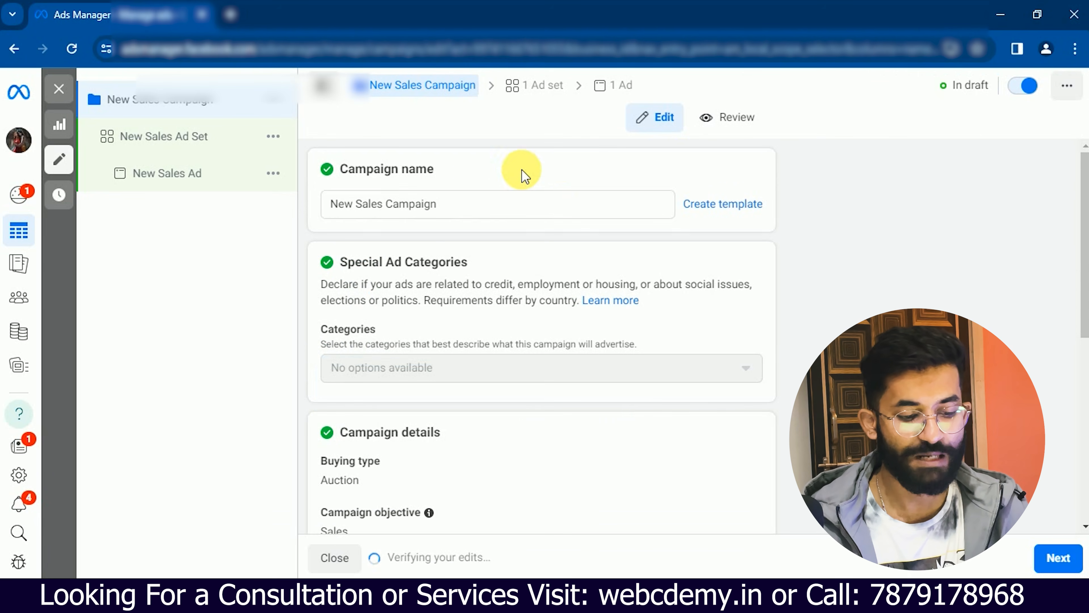
Rename the new campaign "Test !" and dismiss the Leads campaign recommendation.
click(486, 205)
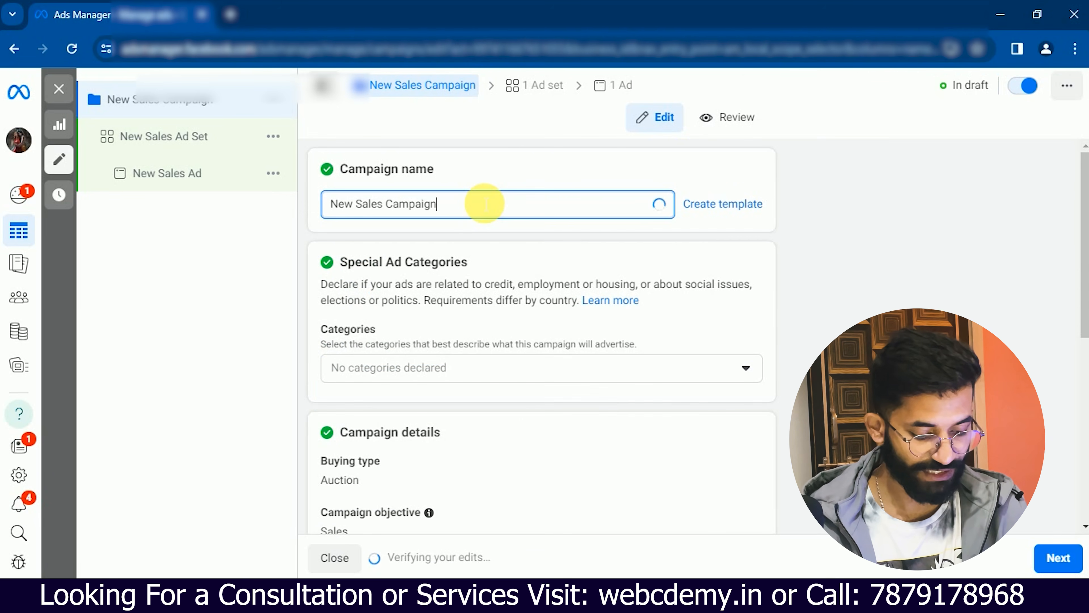
key(ctrl+a)
text(Test )
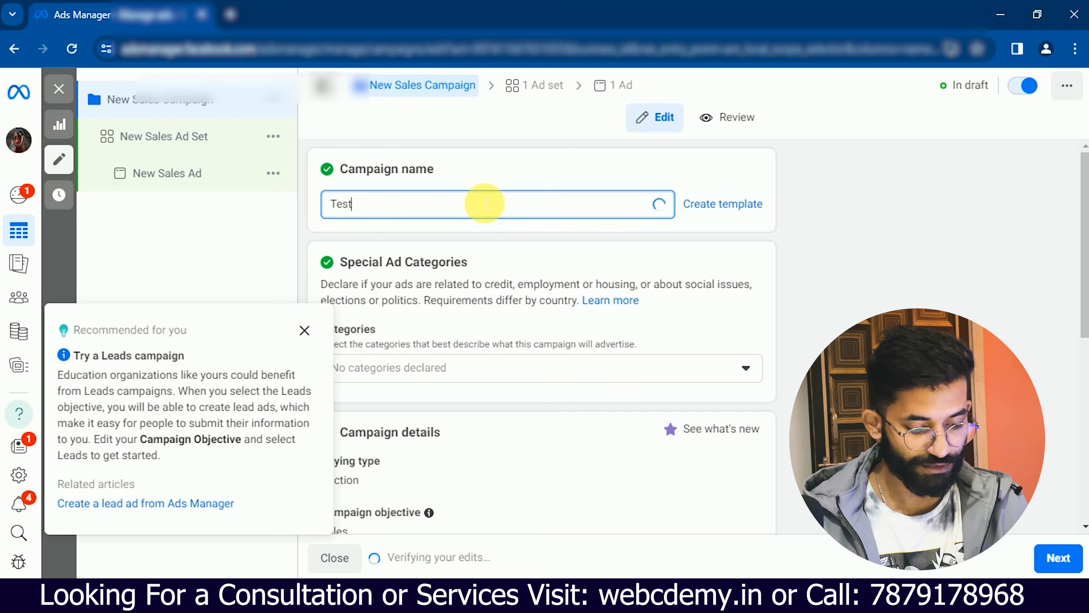
text(!)
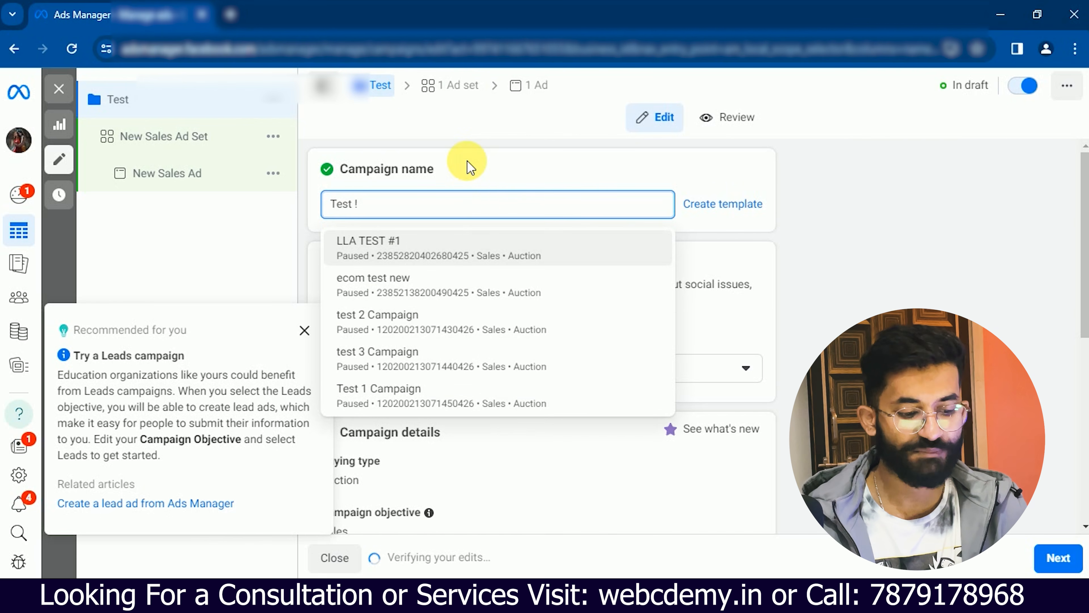
click(467, 160)
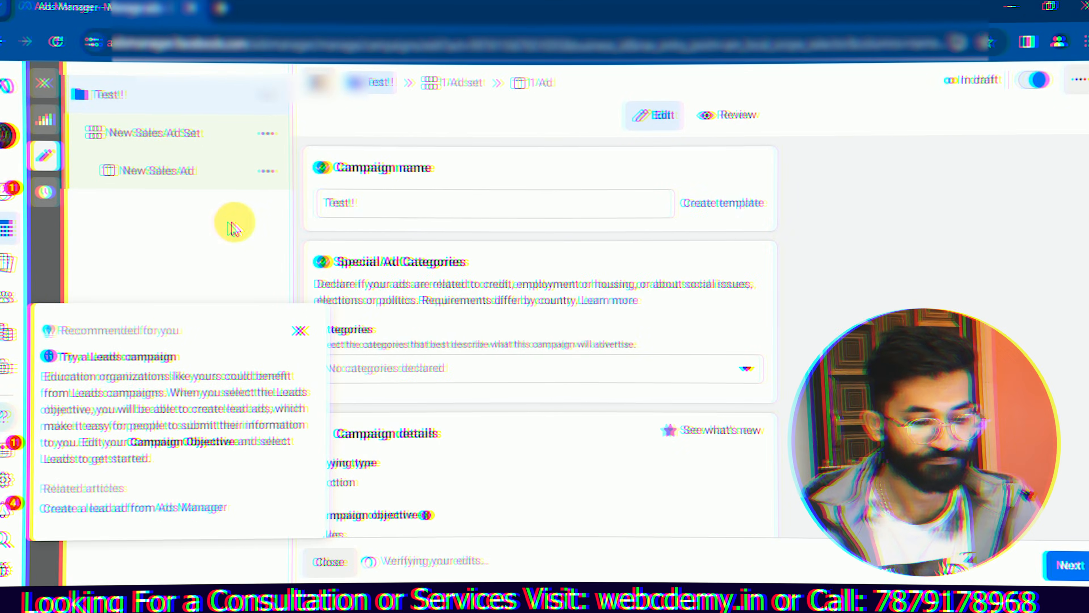
click(260, 268)
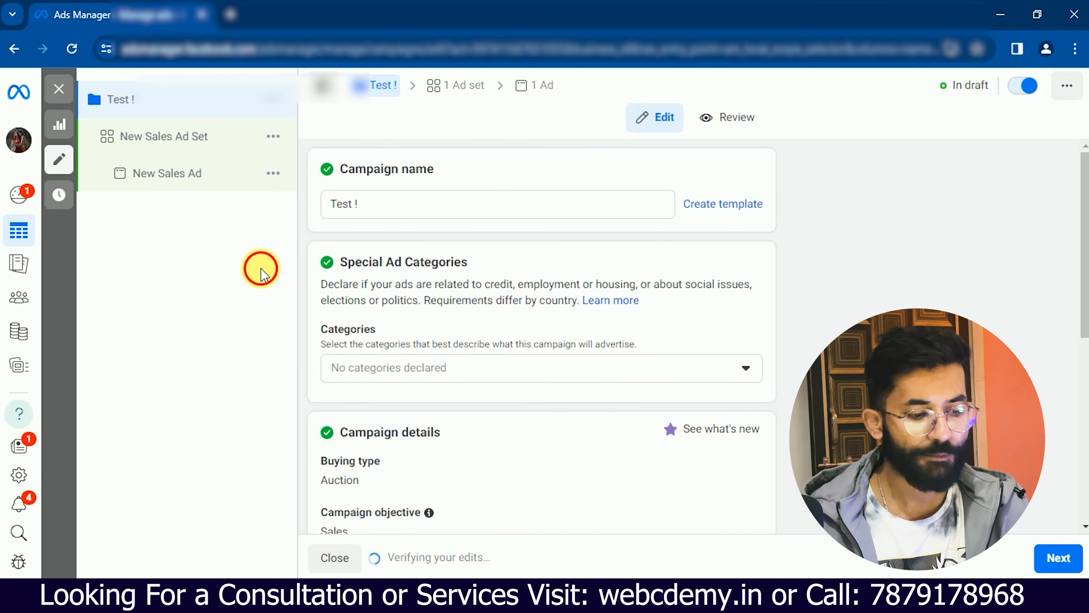
Open New Sales Ad and review its identity, creative source, format and multi-advertiser settings down to the ad creative section.
click(194, 175)
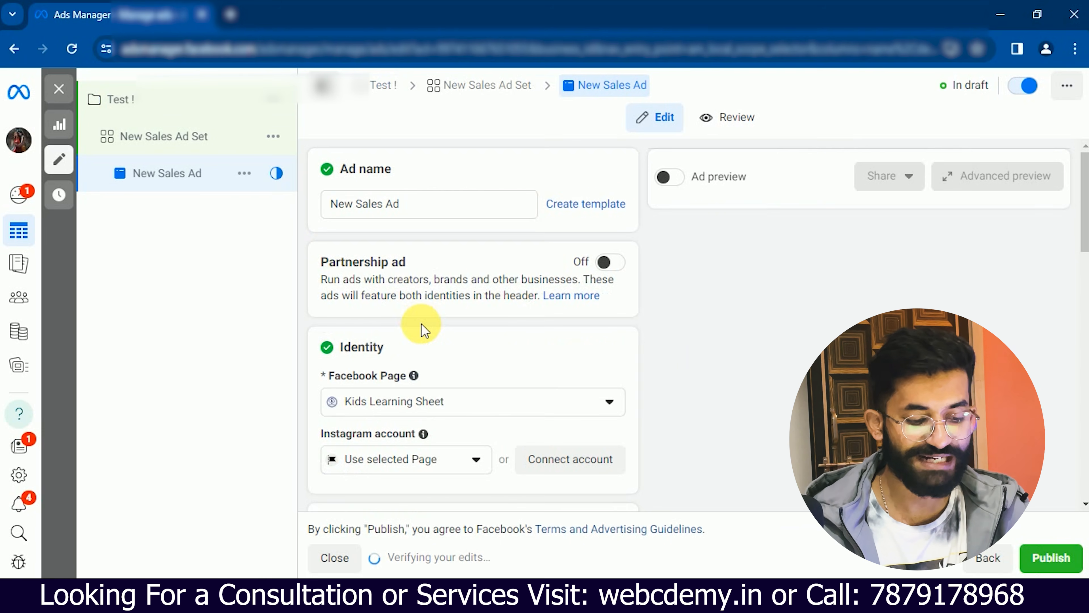
scroll(399, 223, down, 7)
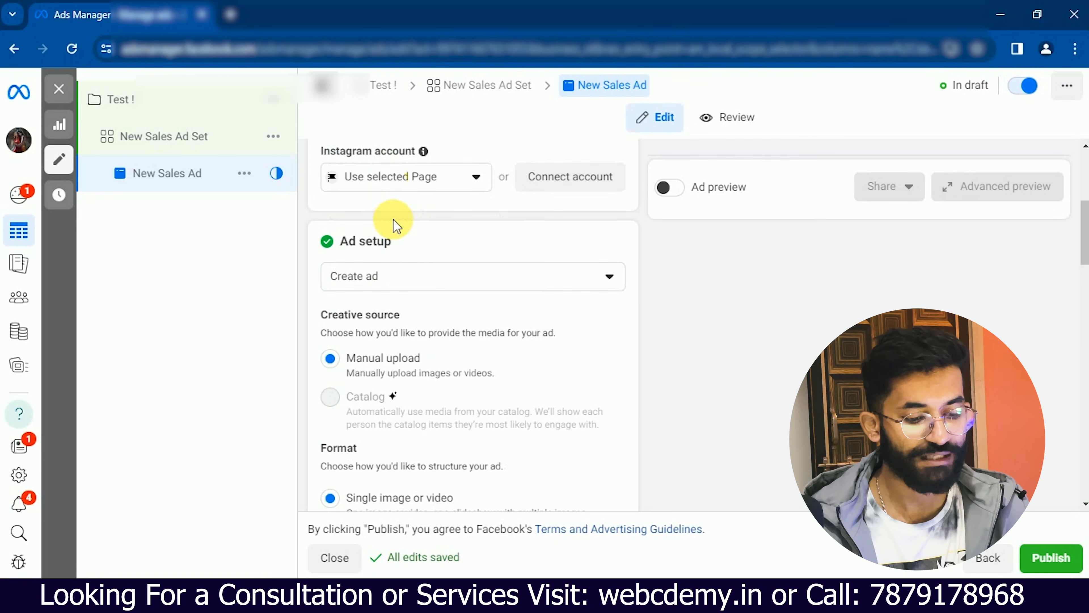
scroll(400, 226, down, 1)
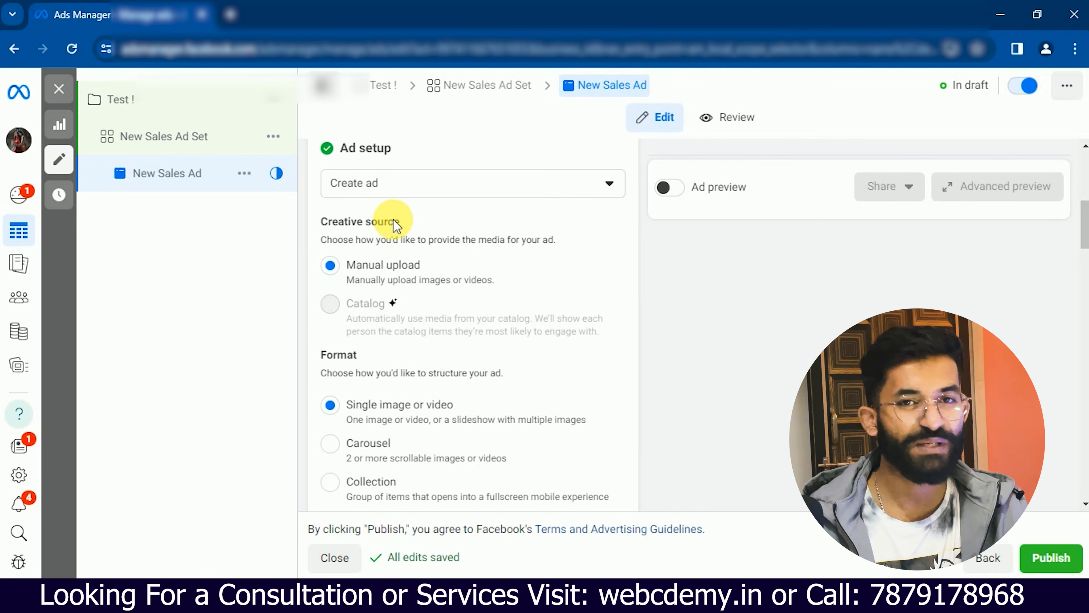
scroll(395, 221, down, 1)
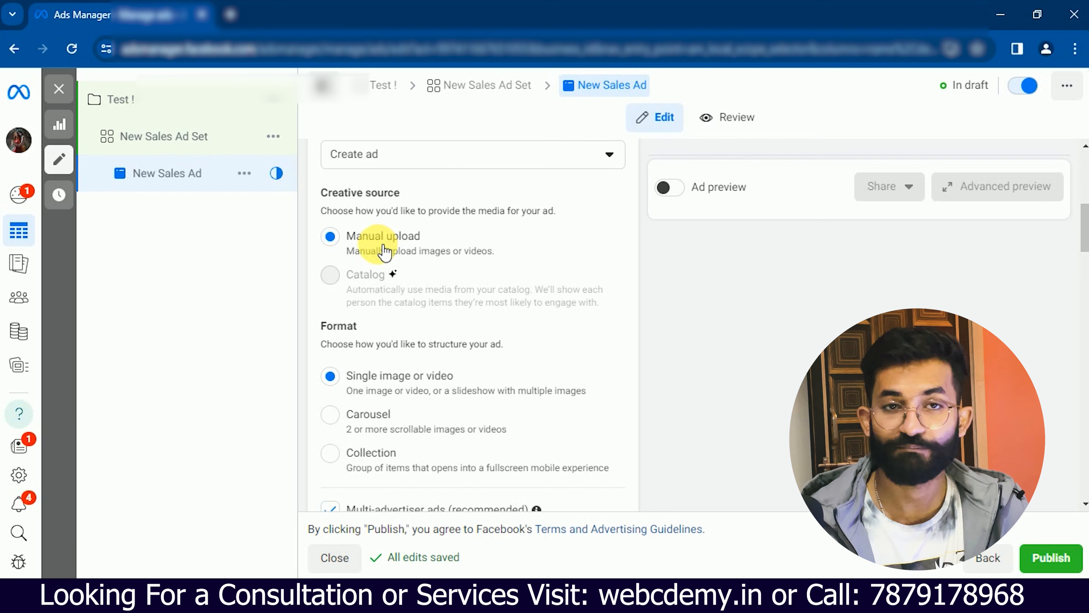
scroll(399, 258, down, 1)
scroll(383, 346, down, 3)
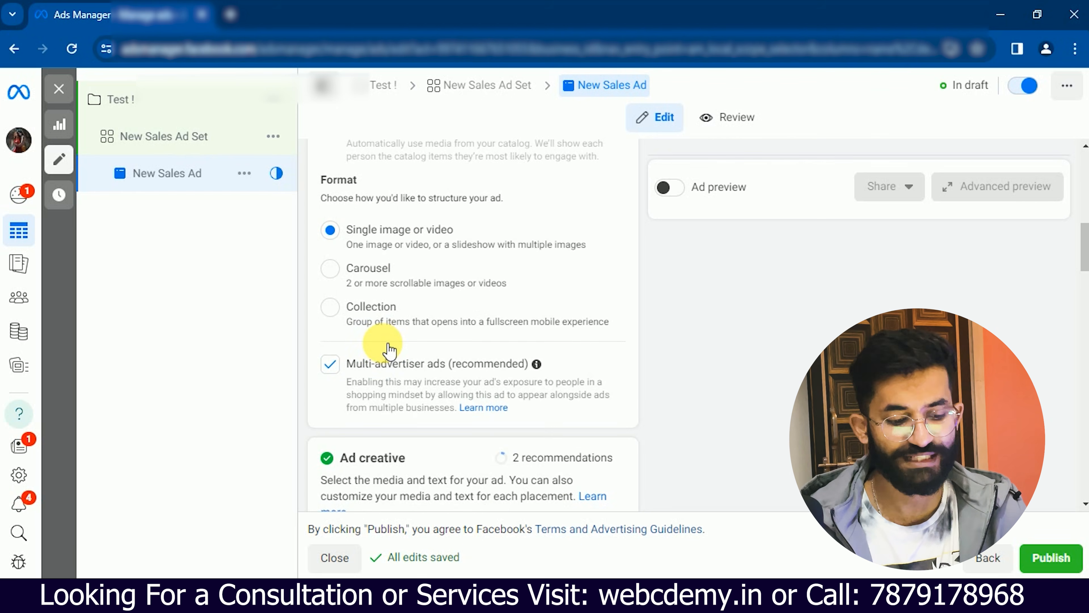
scroll(386, 350, down, 2)
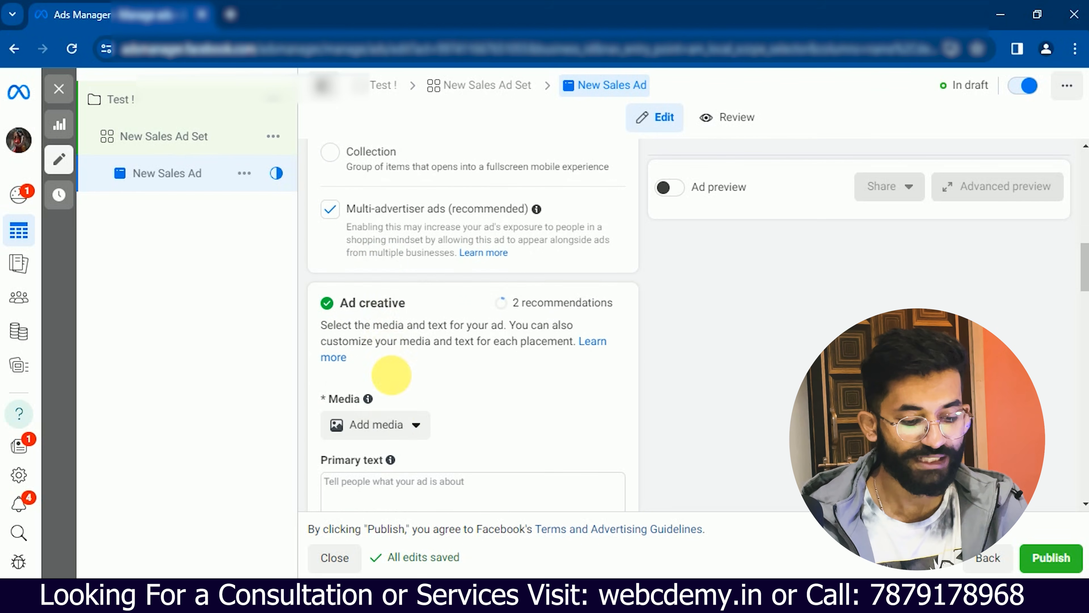
Check the available media types in the ad creative section and open the primary text for editing.
click(403, 425)
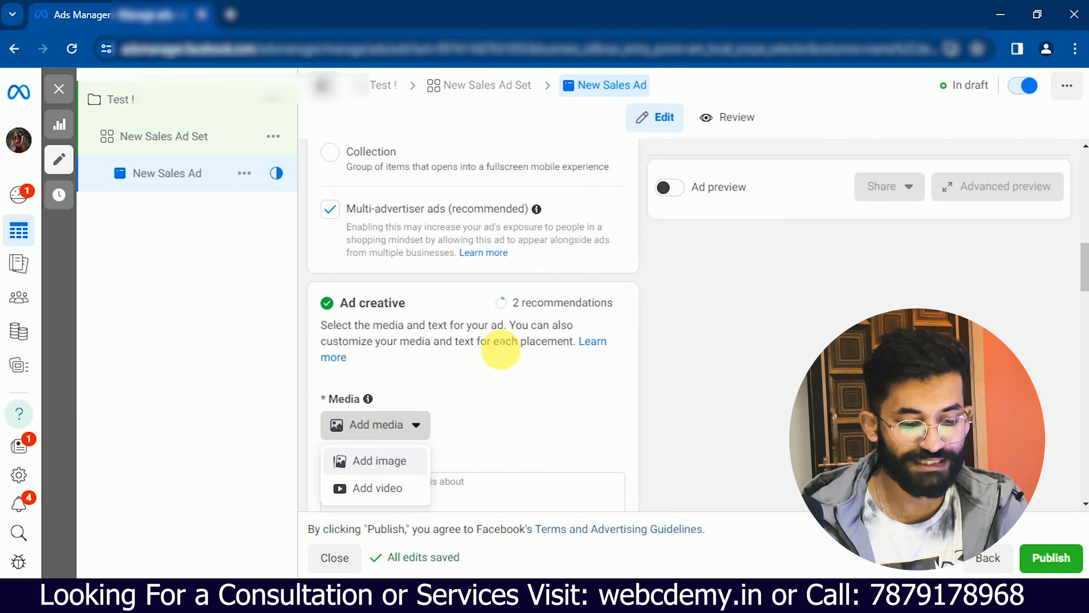
scroll(512, 384, down, 1)
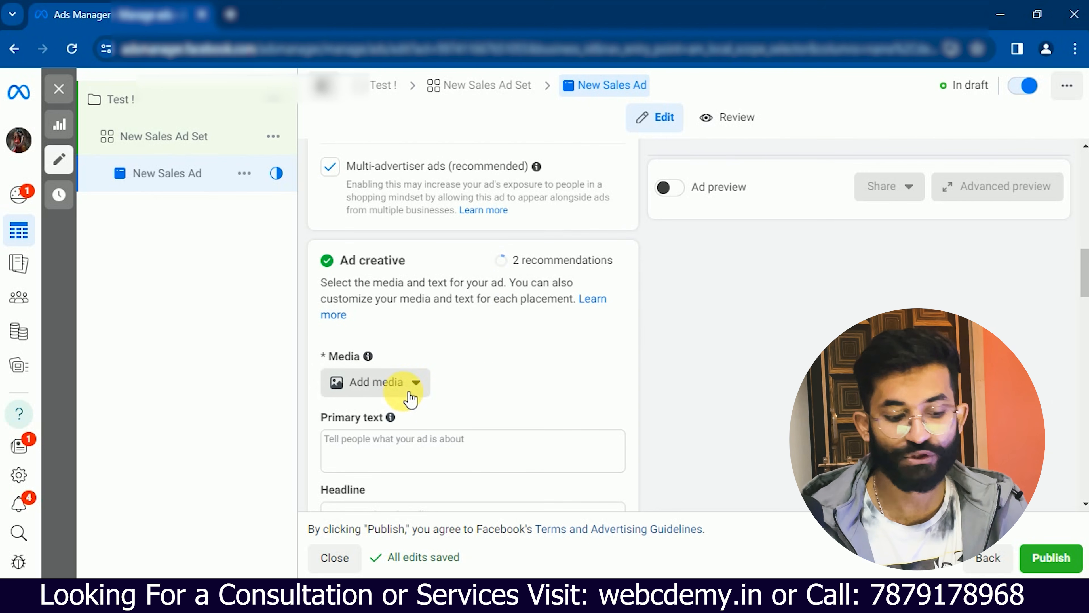
scroll(430, 410, down, 2)
click(386, 371)
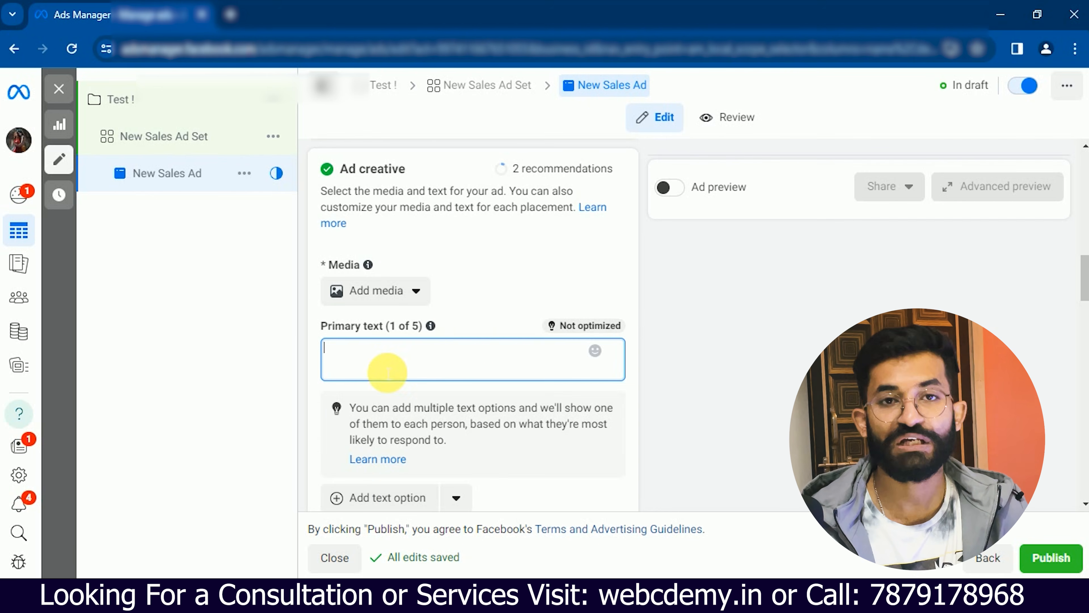
Review the ad's headline, description and call-to-action settings, down to the website URL of the destination section.
scroll(468, 331, down, 4)
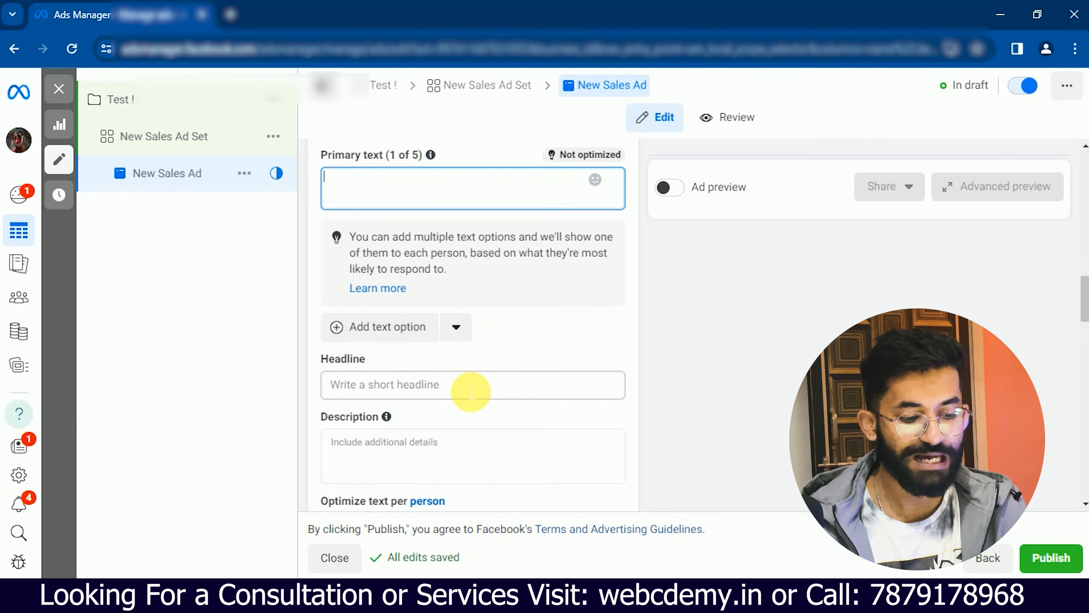
click(471, 391)
scroll(470, 389, down, 3)
click(469, 389)
scroll(471, 388, down, 3)
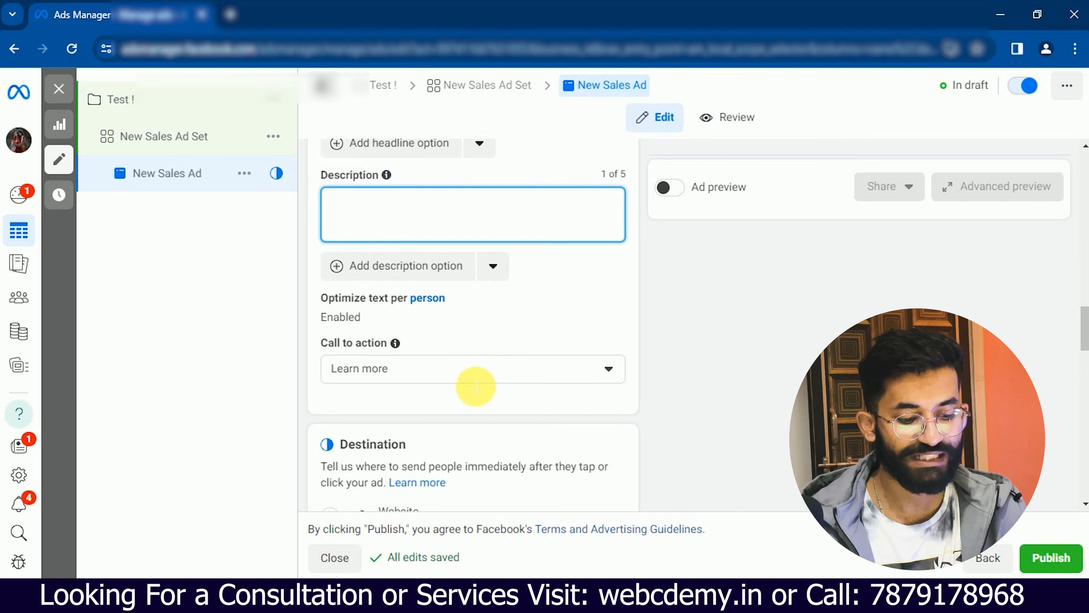
scroll(467, 384, down, 3)
click(462, 444)
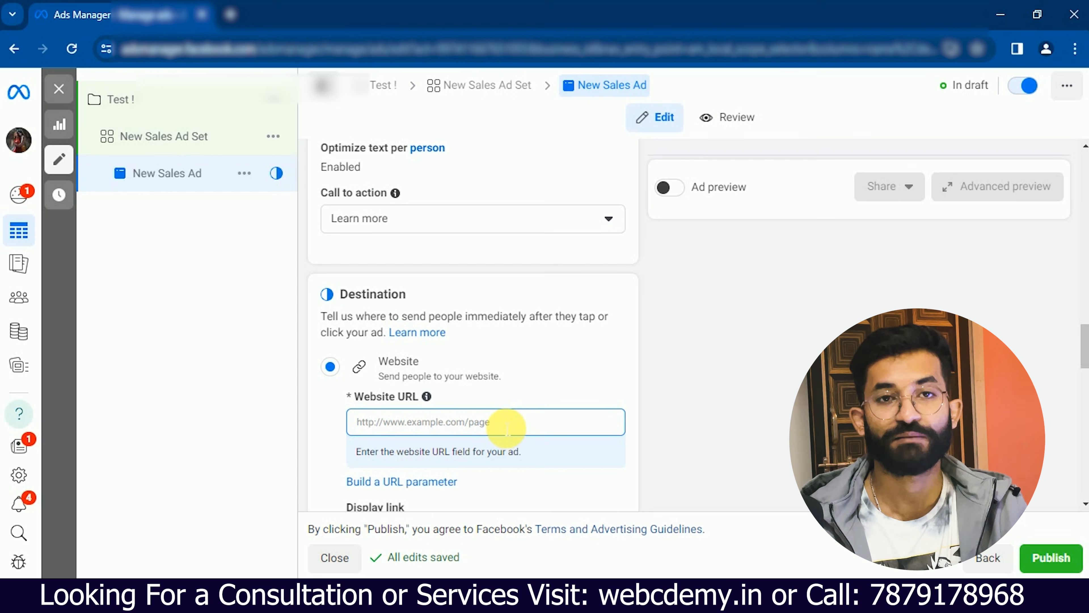
Quickly duplicate New Sales Ad within New Sales Ad Set.
scroll(555, 369, up, 2)
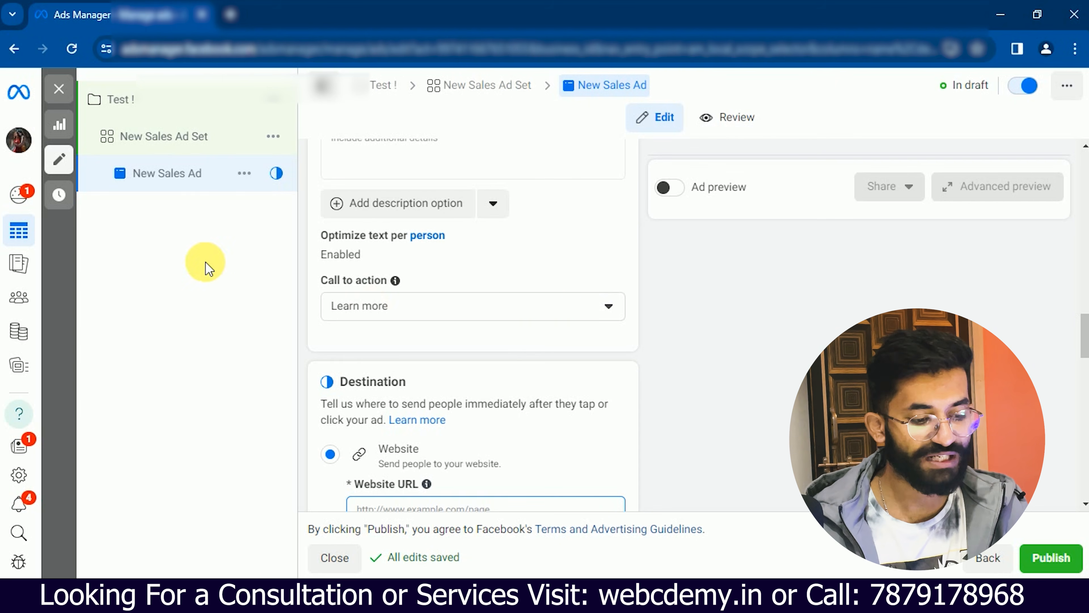
click(245, 173)
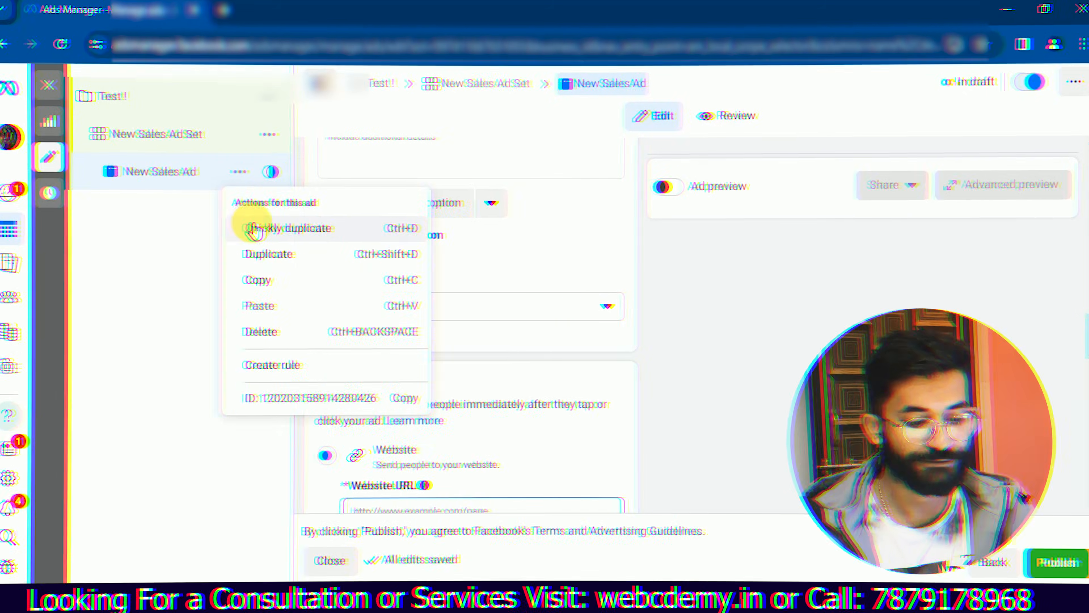
click(254, 229)
Open New Sales Ad Set and choose Agency Webcademy as its conversion pixel.
click(158, 172)
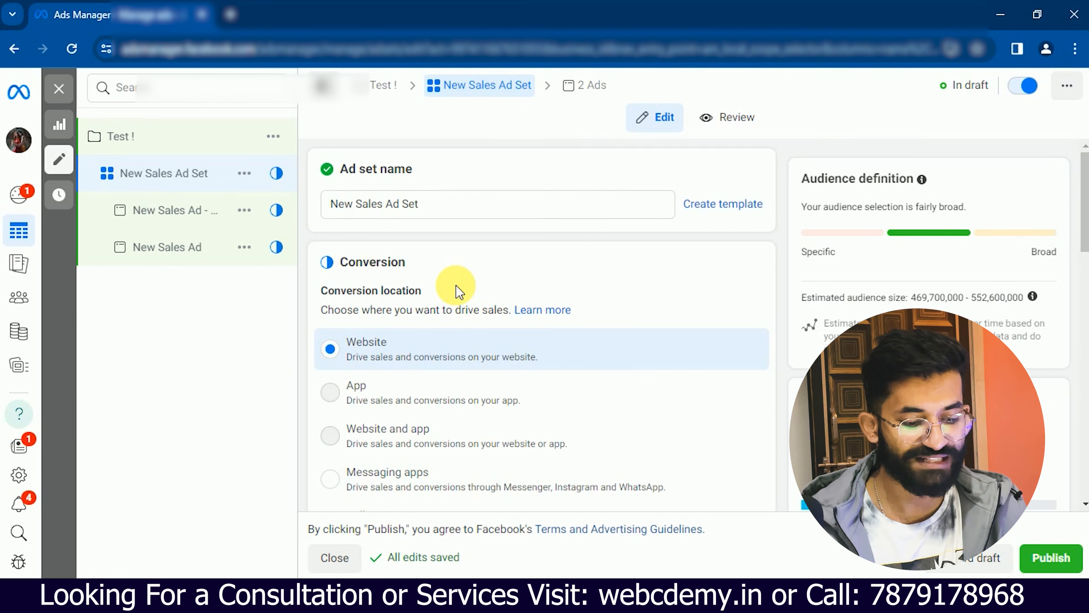
scroll(458, 292, down, 5)
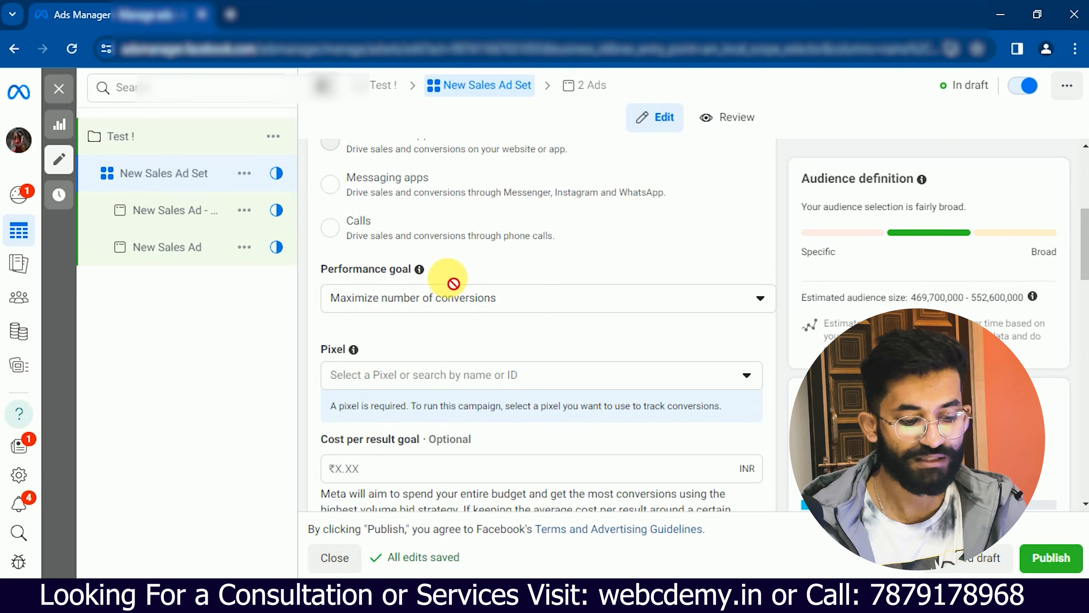
scroll(446, 326, down, 3)
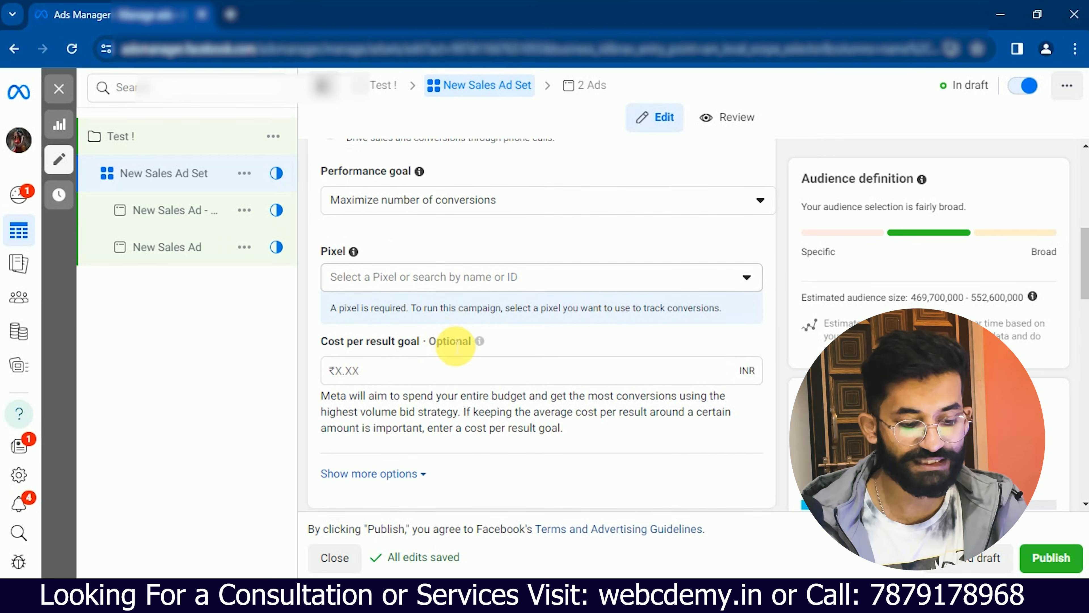
mouse_move(479, 313)
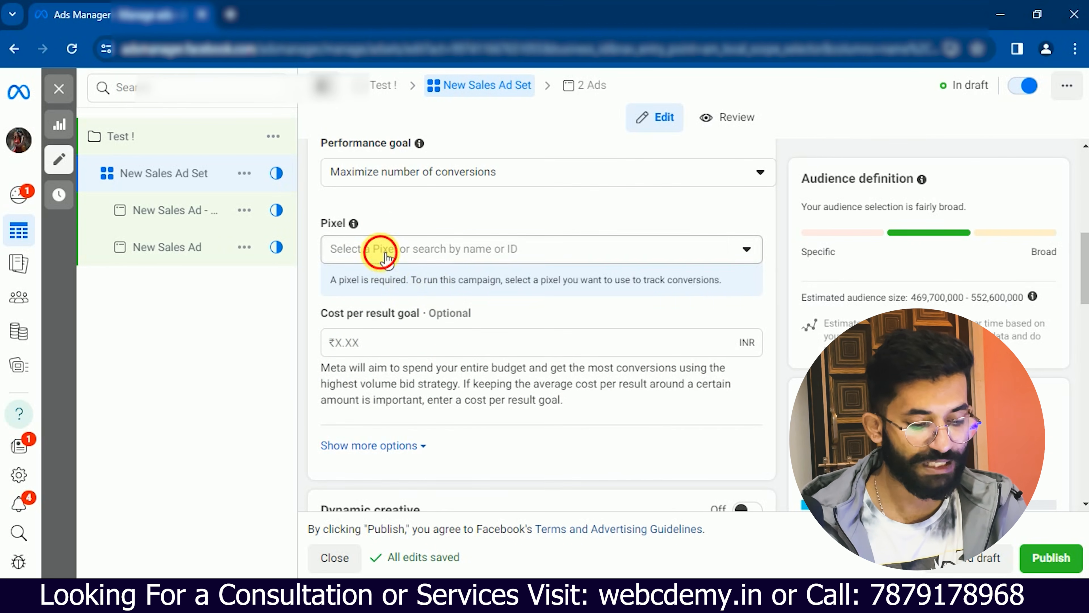
click(377, 248)
scroll(389, 353, down, 3)
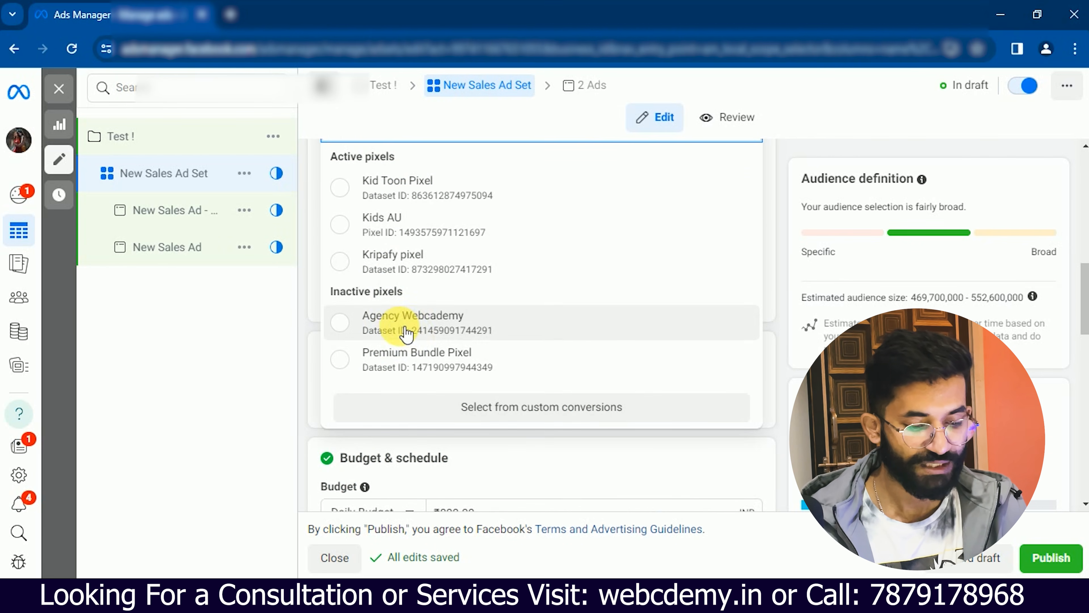
click(388, 327)
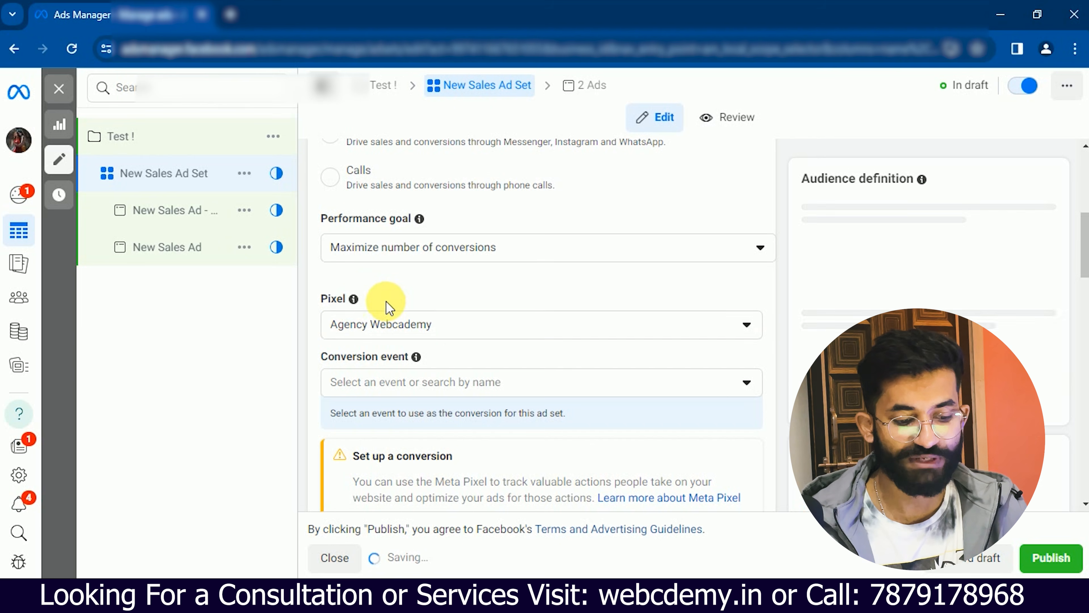
Check the available conversion events for the ad set without choosing one.
scroll(386, 300, down, 2)
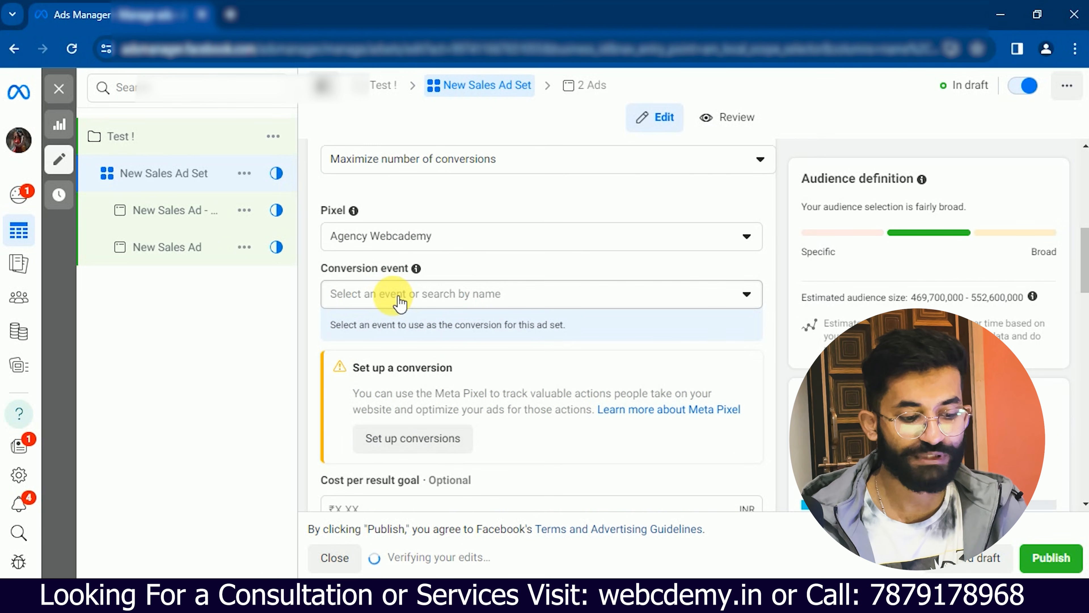
click(389, 293)
click(313, 290)
scroll(316, 295, down, 1)
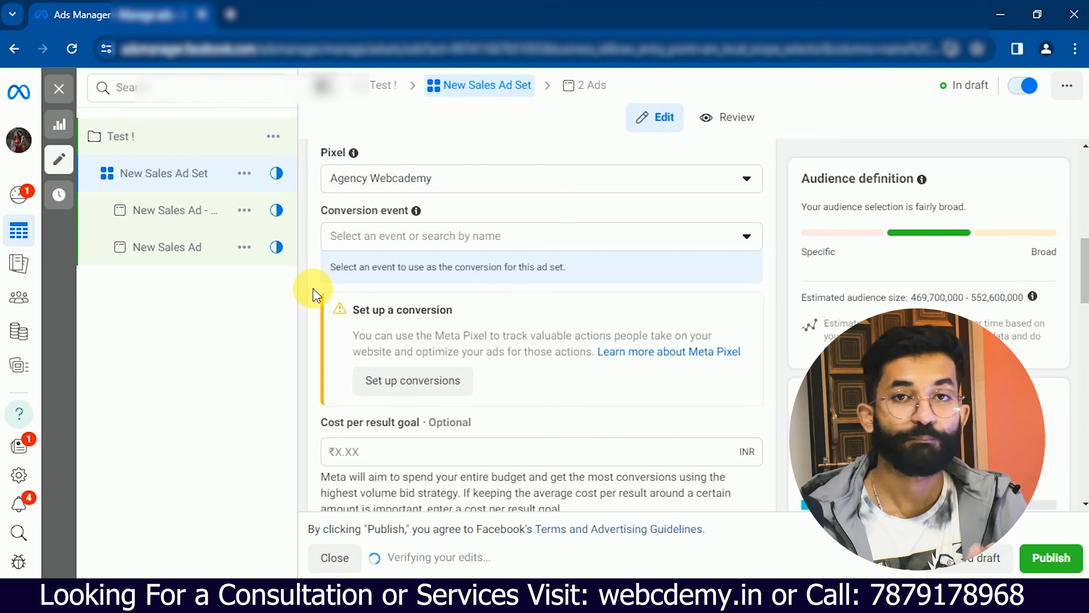
Set the ad set's daily budget to ₹300.
scroll(313, 288, down, 1)
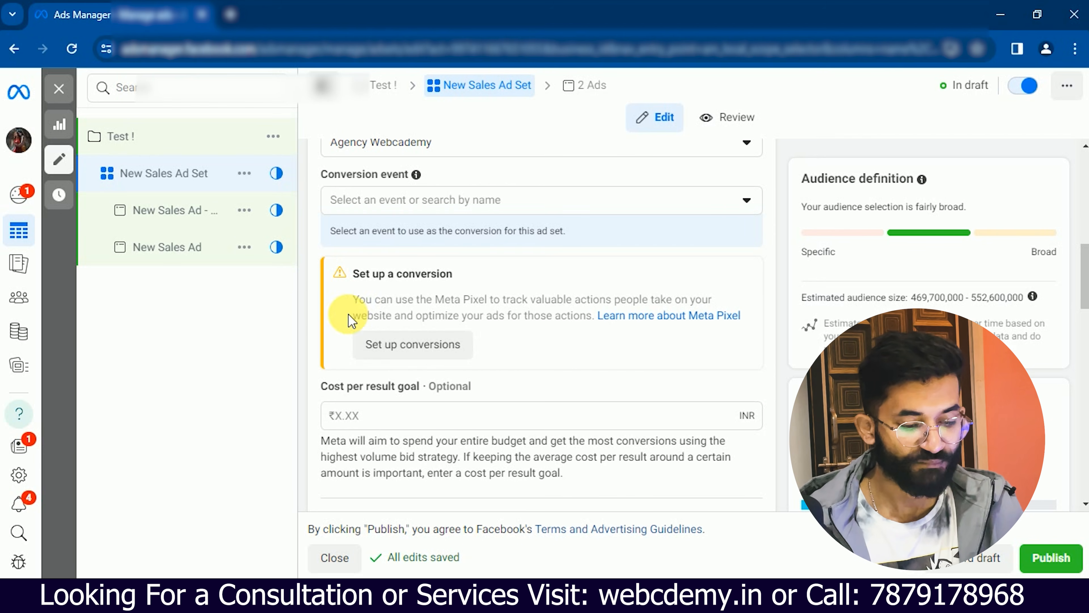
scroll(377, 339, down, 1)
scroll(400, 304, down, 5)
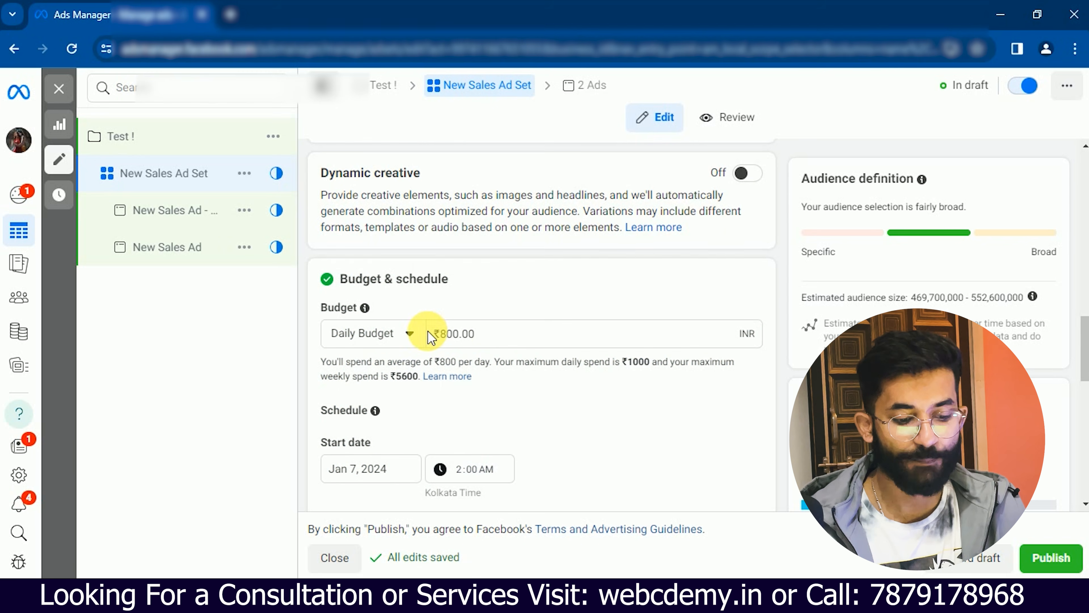
click(451, 334)
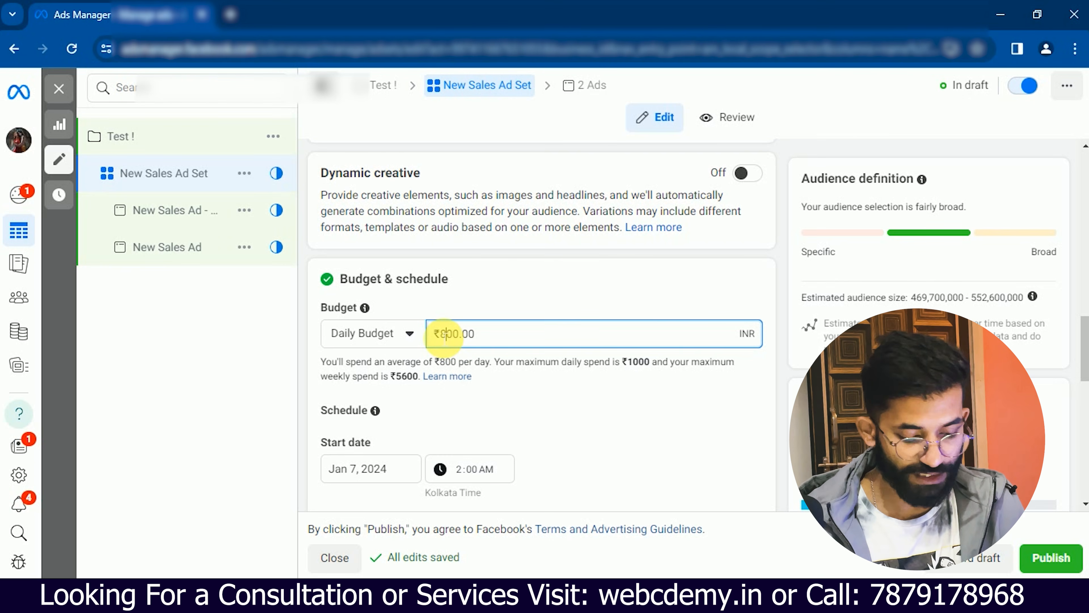
key(BackSpace)
text(3)
click(484, 305)
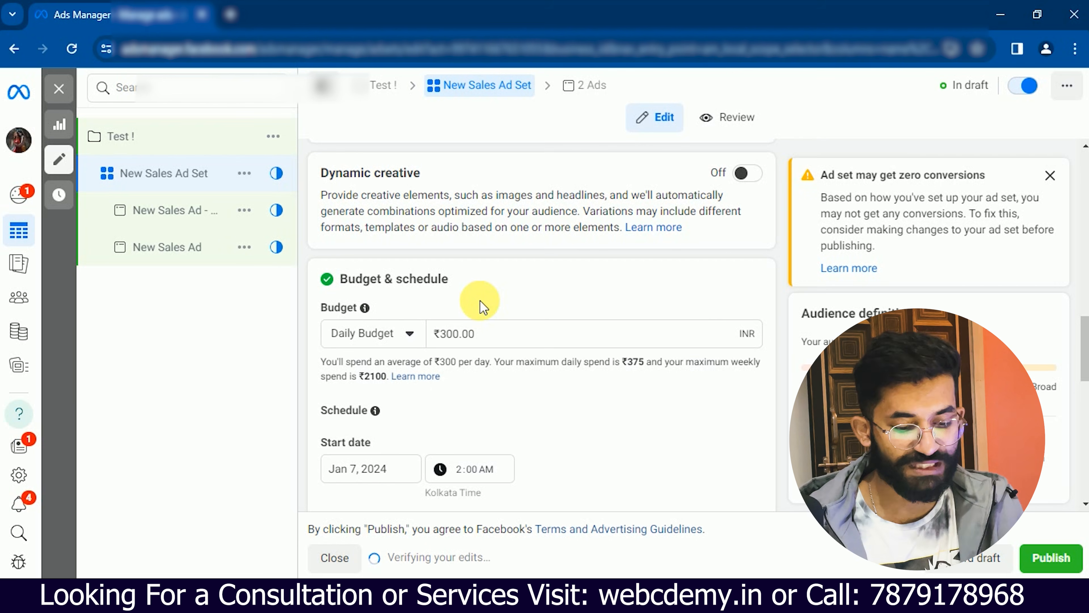
Review the schedule and audience controls, and switch the ad set from Advantage+ audience to the original audience options.
scroll(465, 360, down, 5)
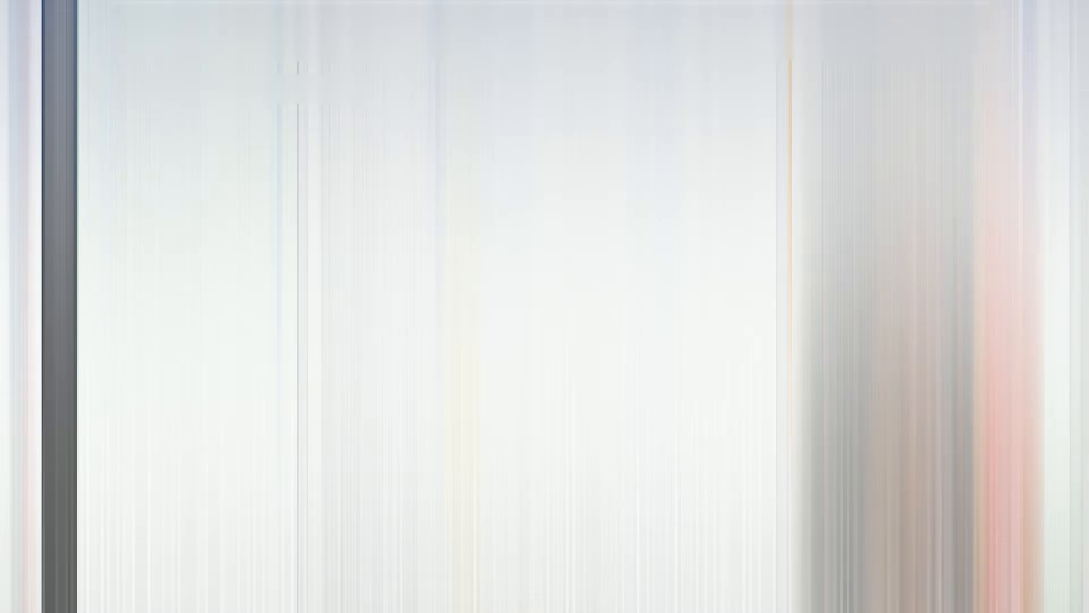
scroll(465, 360, up, 2)
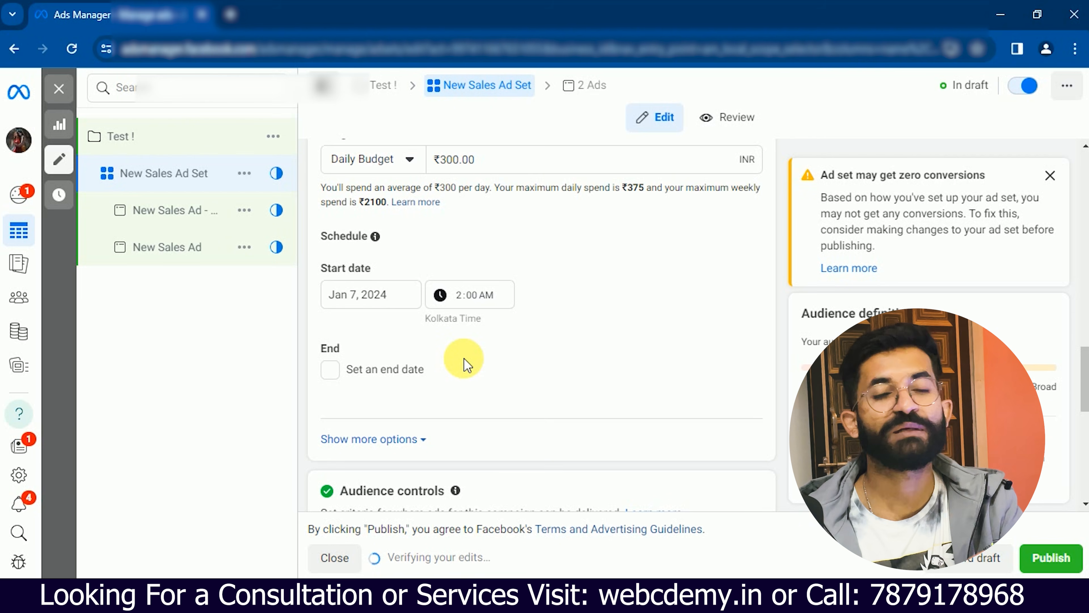
scroll(465, 361, down, 8)
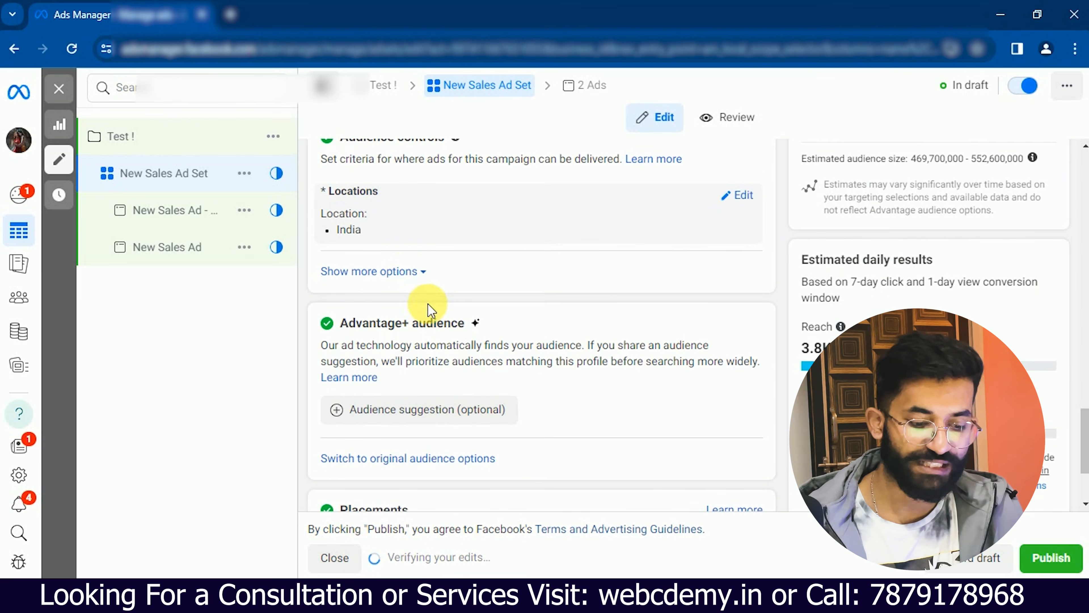
scroll(429, 300, down, 2)
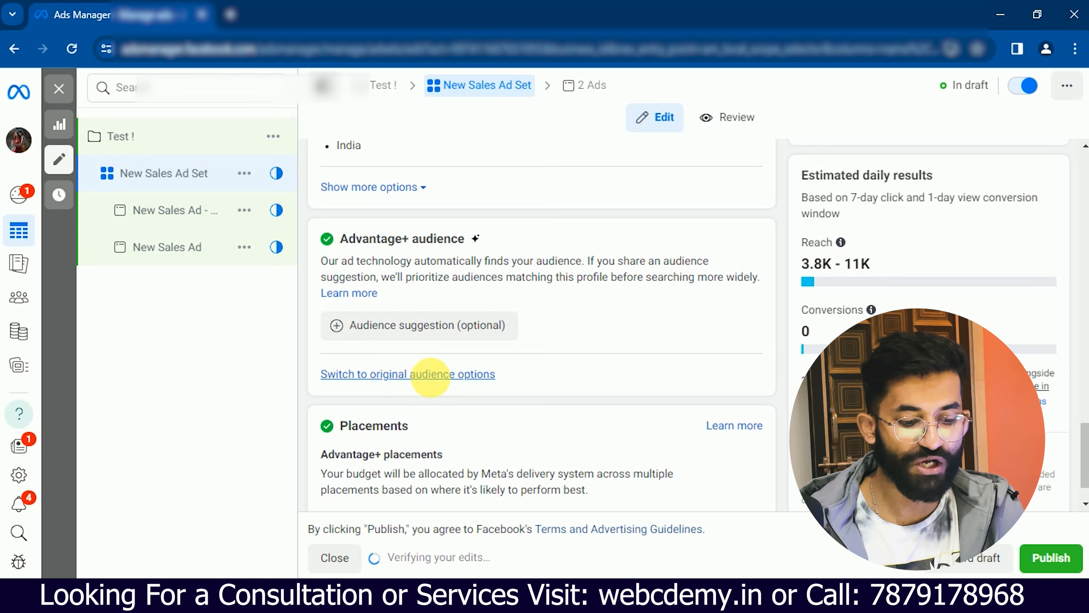
click(435, 374)
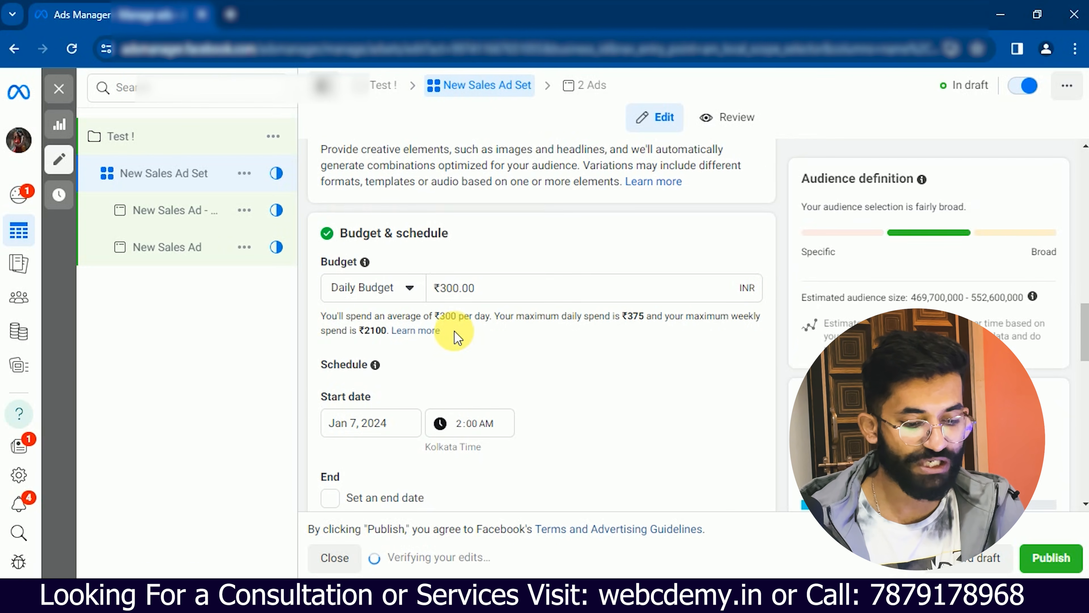
Add the YouTube (streaming service) interest to the ad set's detailed targeting.
scroll(454, 335, down, 10)
scroll(454, 333, down, 5)
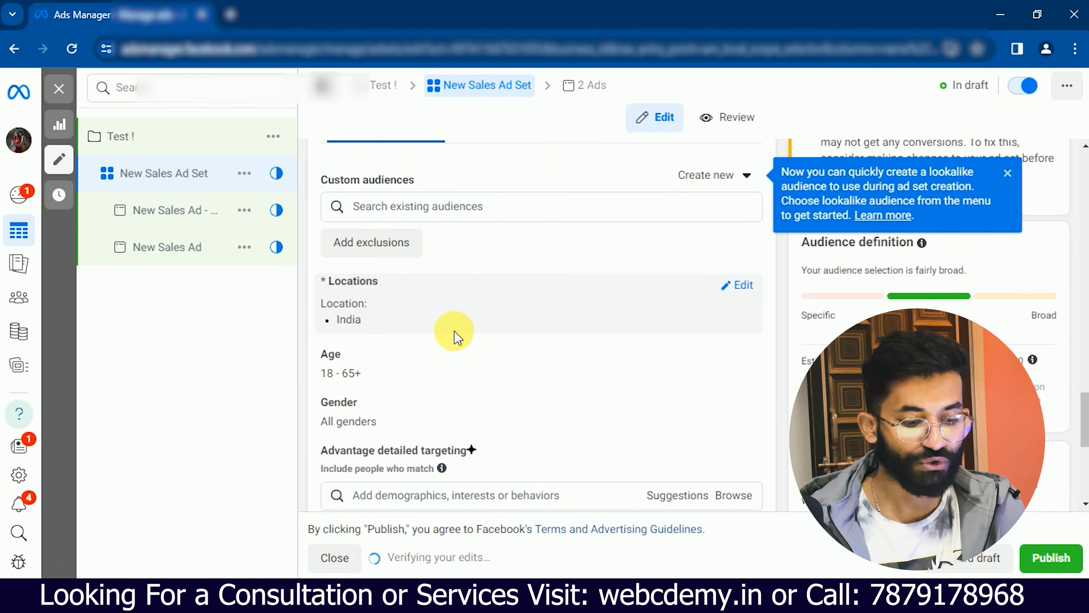
scroll(430, 376, down, 1)
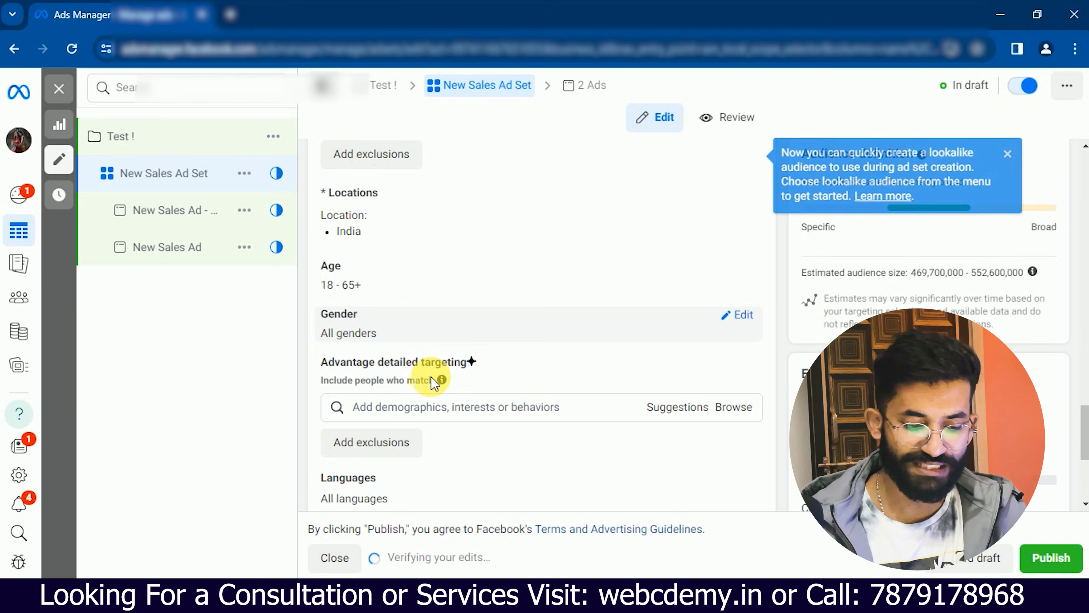
scroll(430, 405, down, 1)
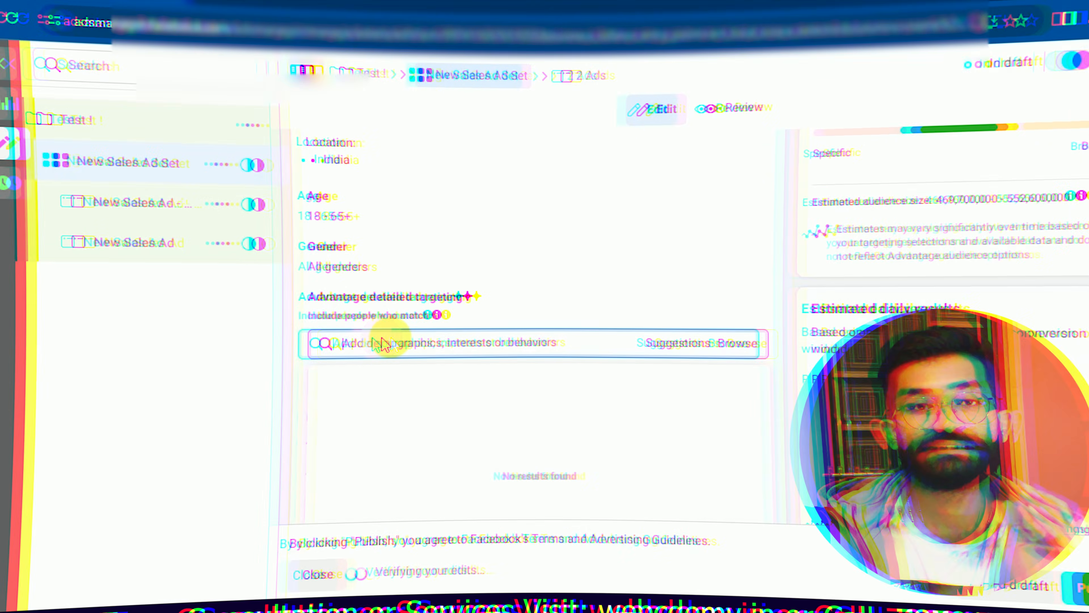
click(391, 342)
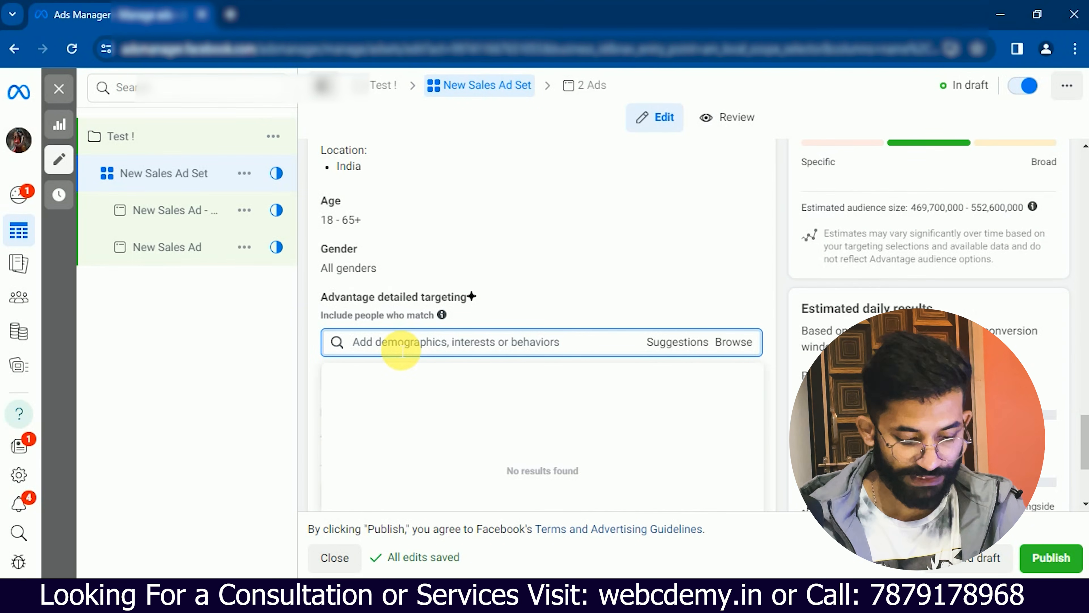
text(youtube)
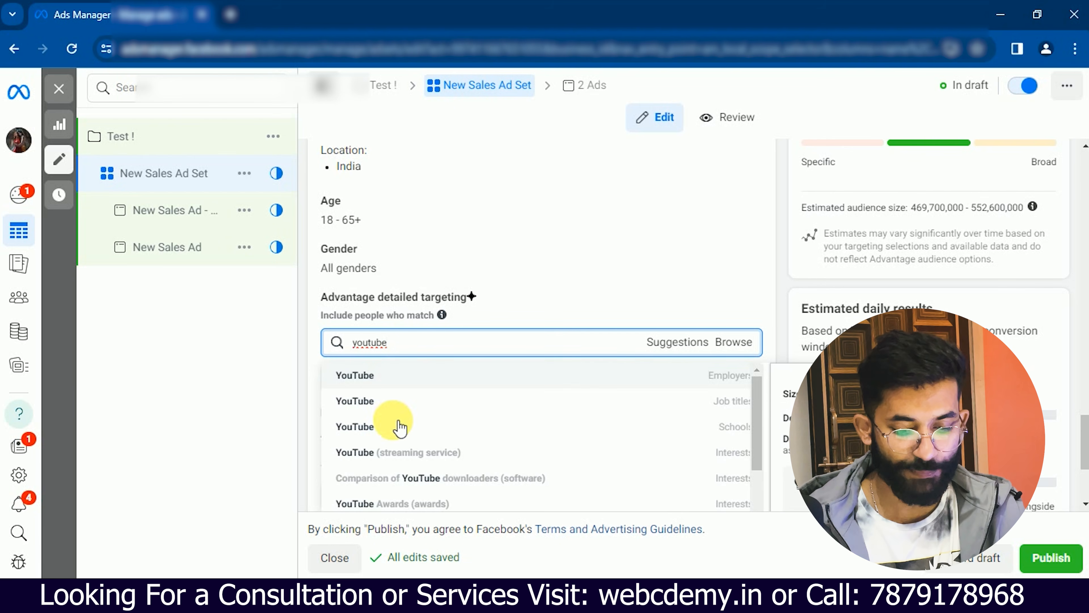
click(402, 451)
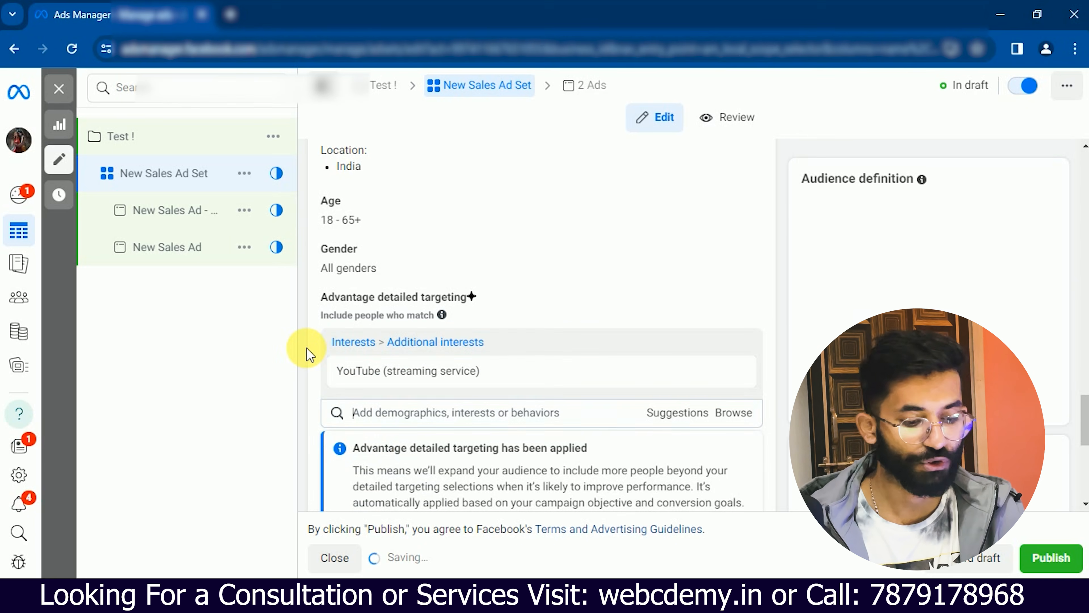
Copy the word YouTube from the targeted interest and rename the ad set "YouTube" with it.
scroll(306, 347, down, 1)
scroll(306, 347, down, 1)
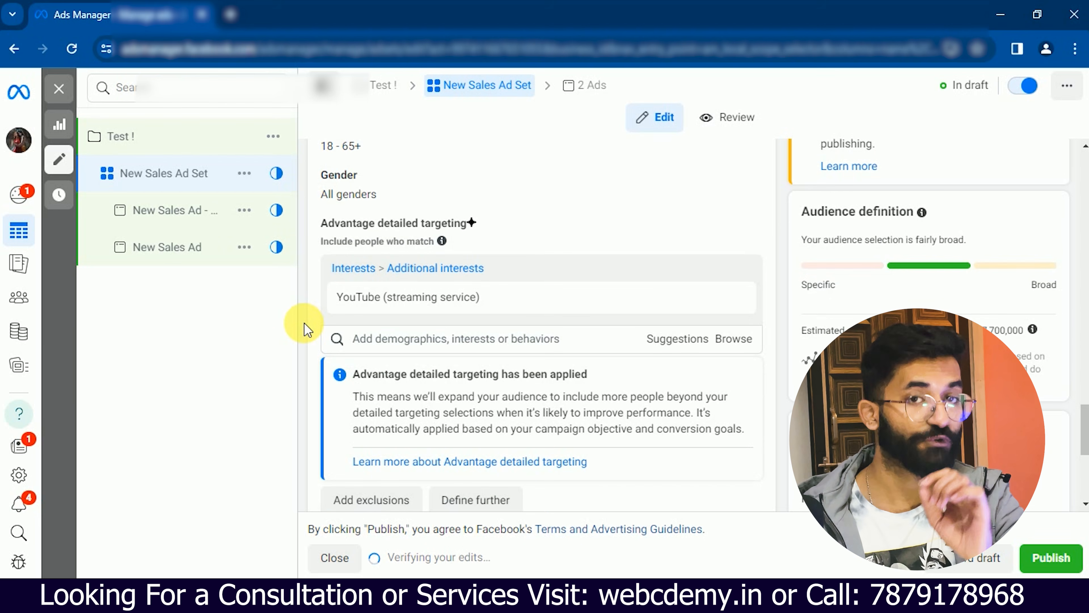
mouse_move(331, 305)
drag(334, 300, 380, 302)
key(ctrl+c)
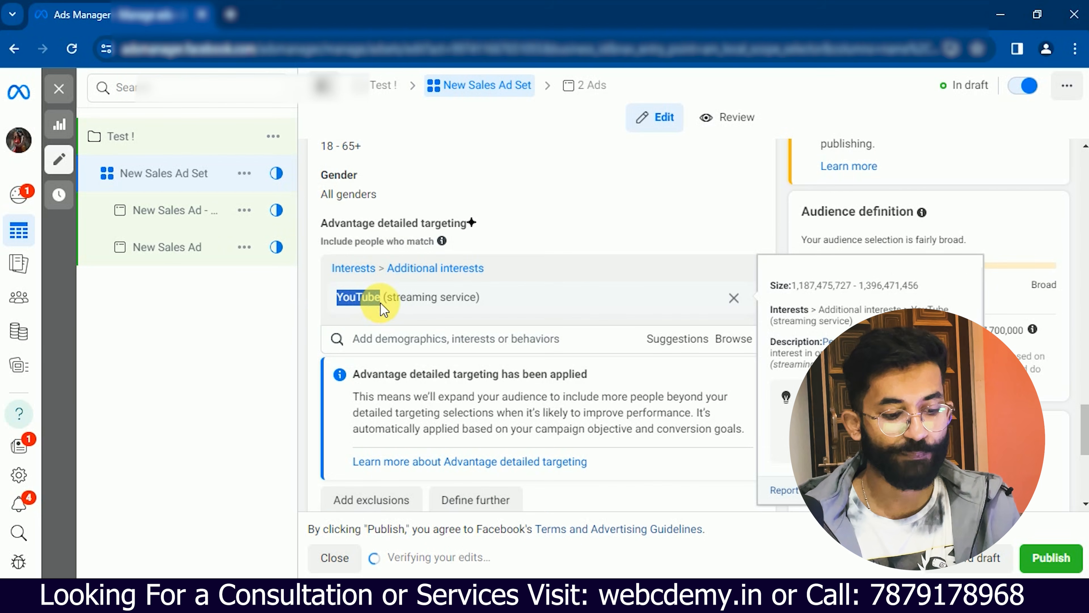
scroll(385, 302, up, 10)
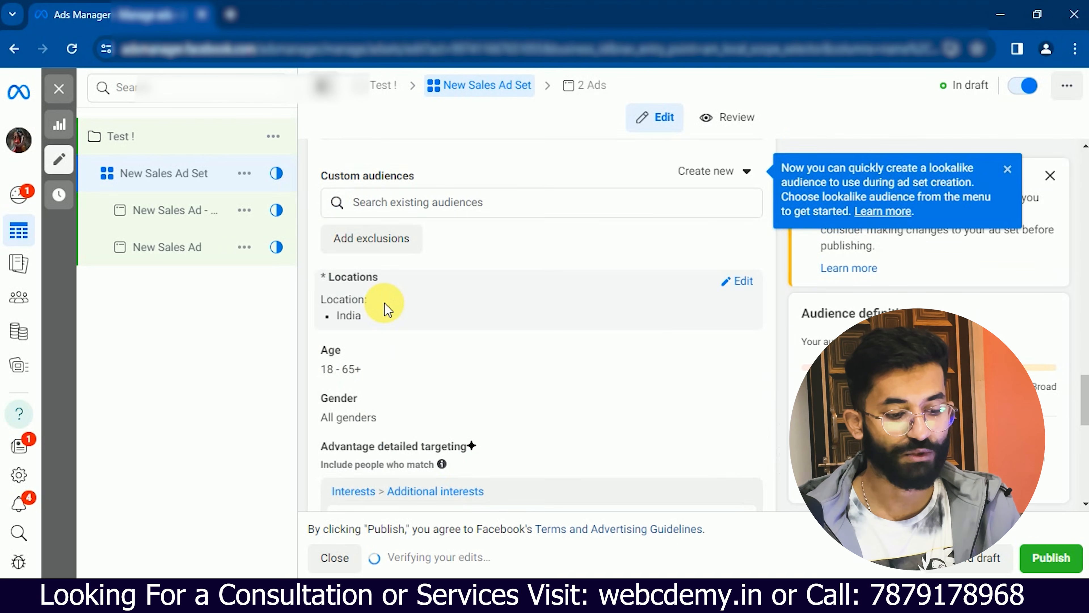
click(403, 214)
key(ctrl+a)
key(ctrl+v)
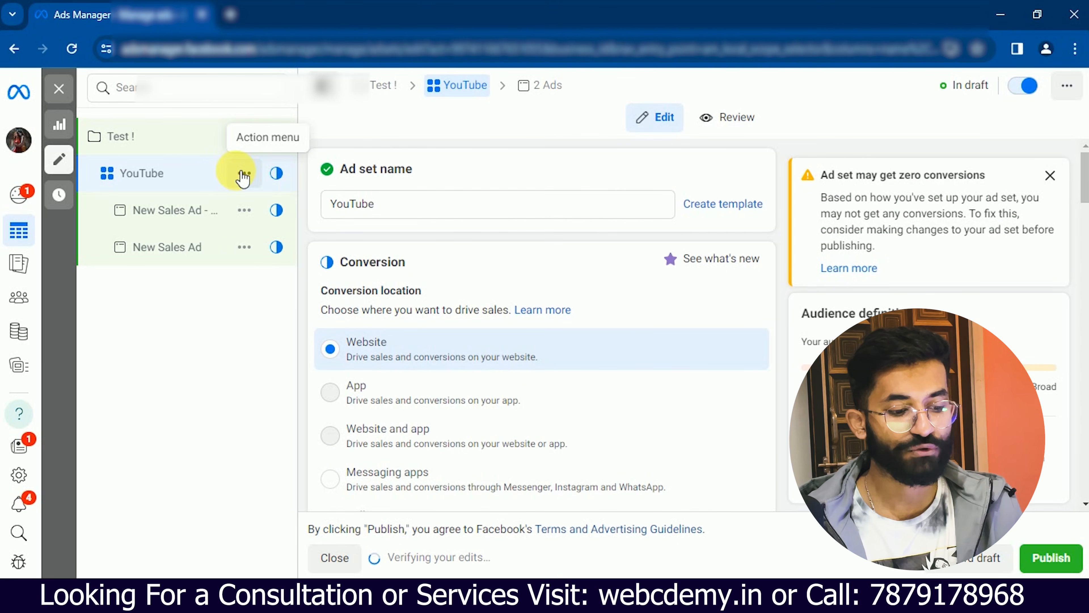
Quickly duplicate the YouTube ad set and go to the audience section of the copy.
click(243, 174)
click(268, 228)
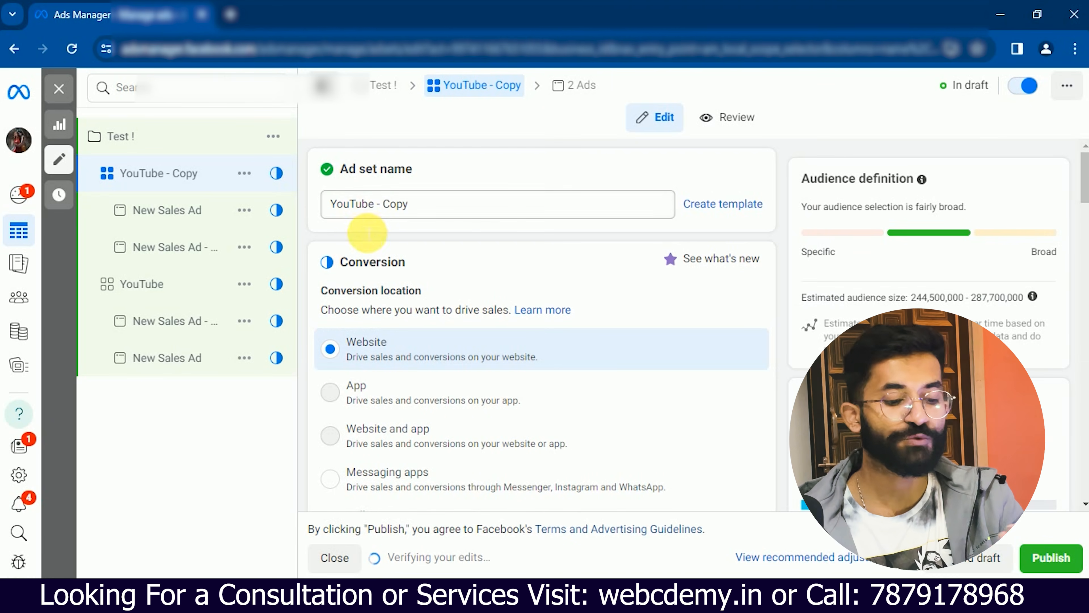
scroll(447, 235, down, 15)
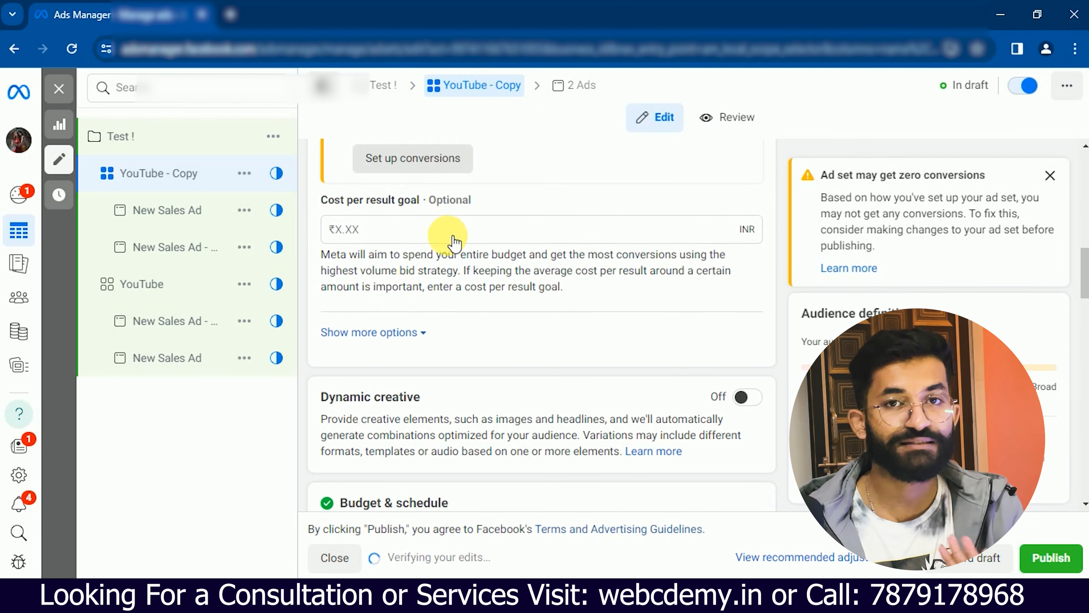
scroll(448, 235, down, 20)
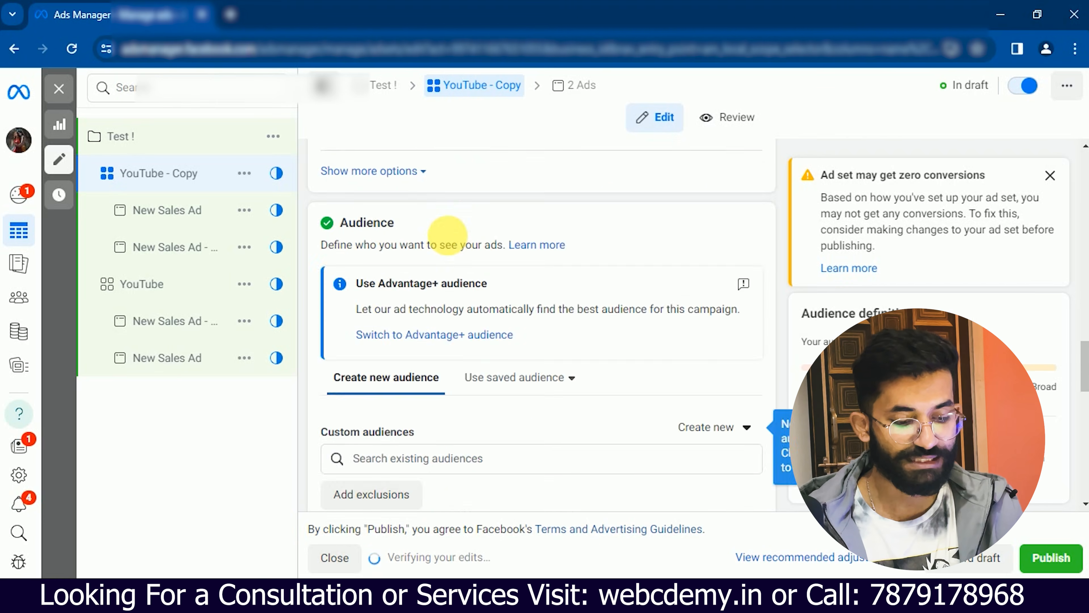
Replace the YouTube interest in the copied ad set's detailed targeting with Passive income (business & finance).
scroll(447, 235, down, 4)
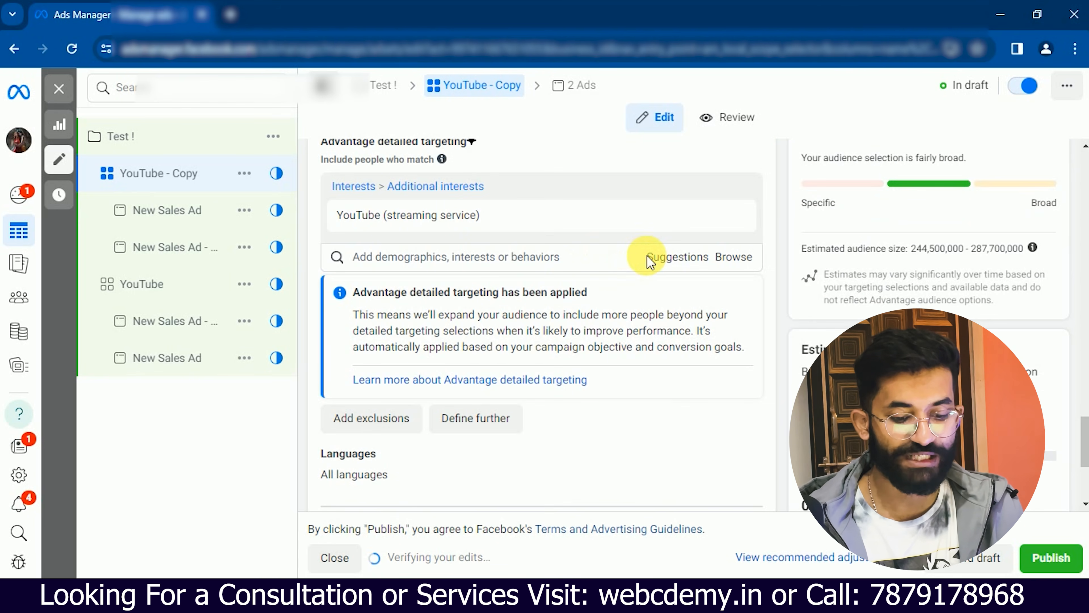
click(532, 259)
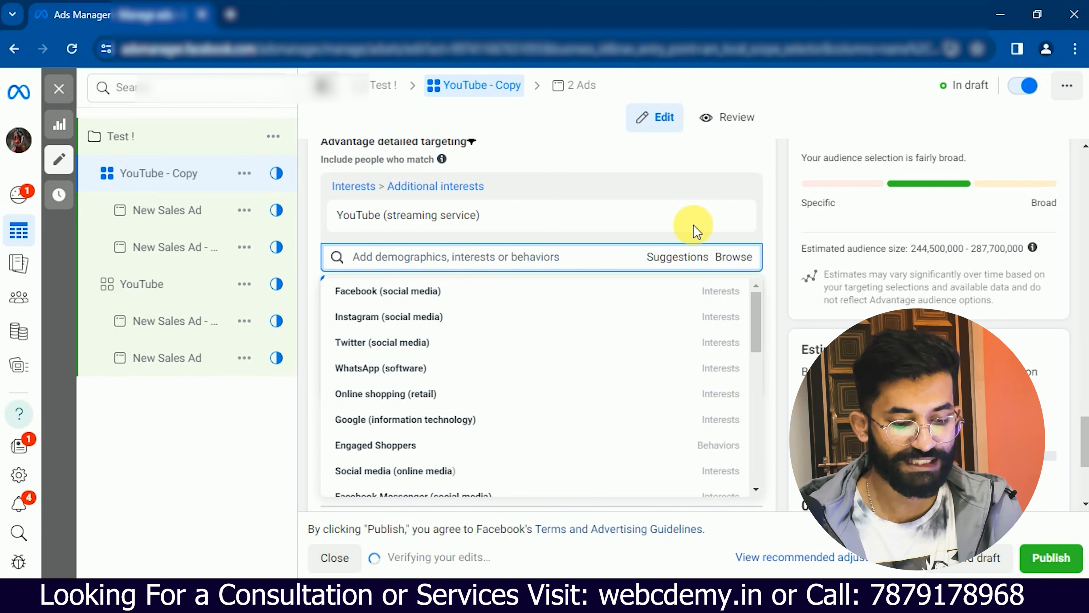
click(734, 217)
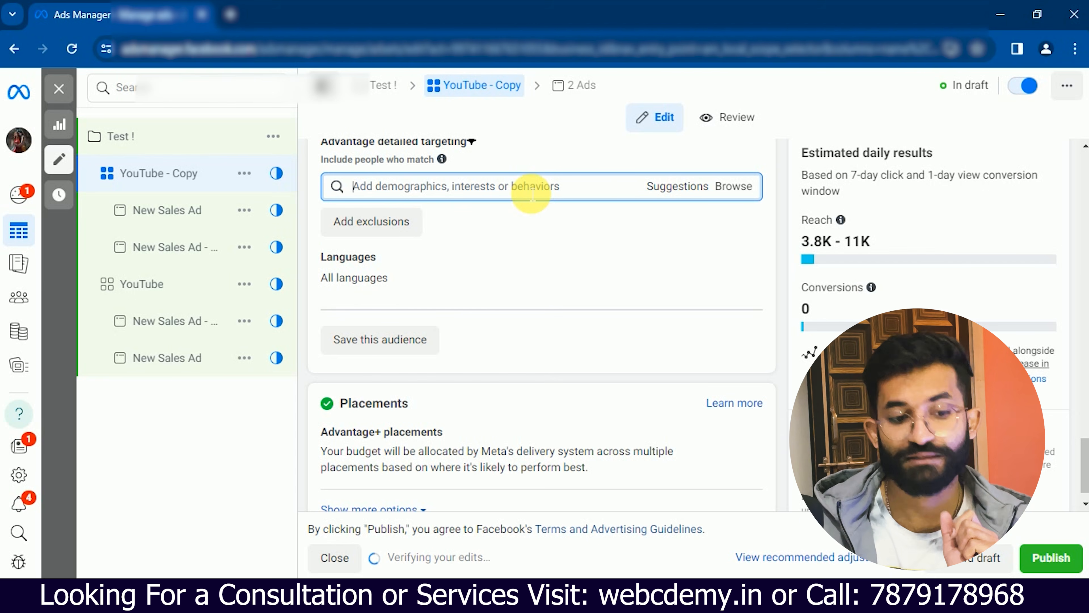
text(eaning)
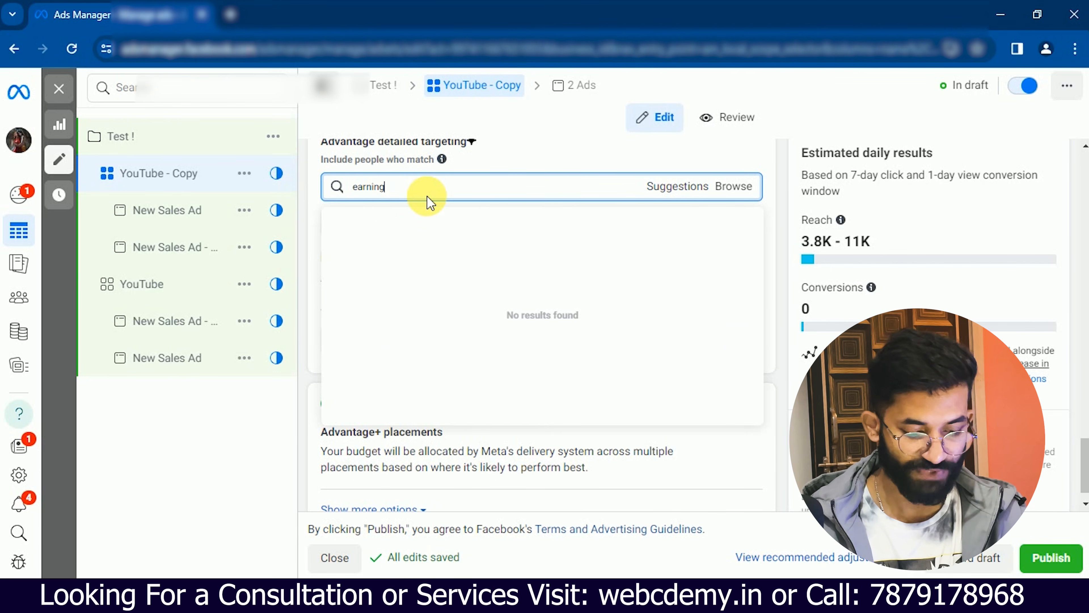
key(ctrl+a)
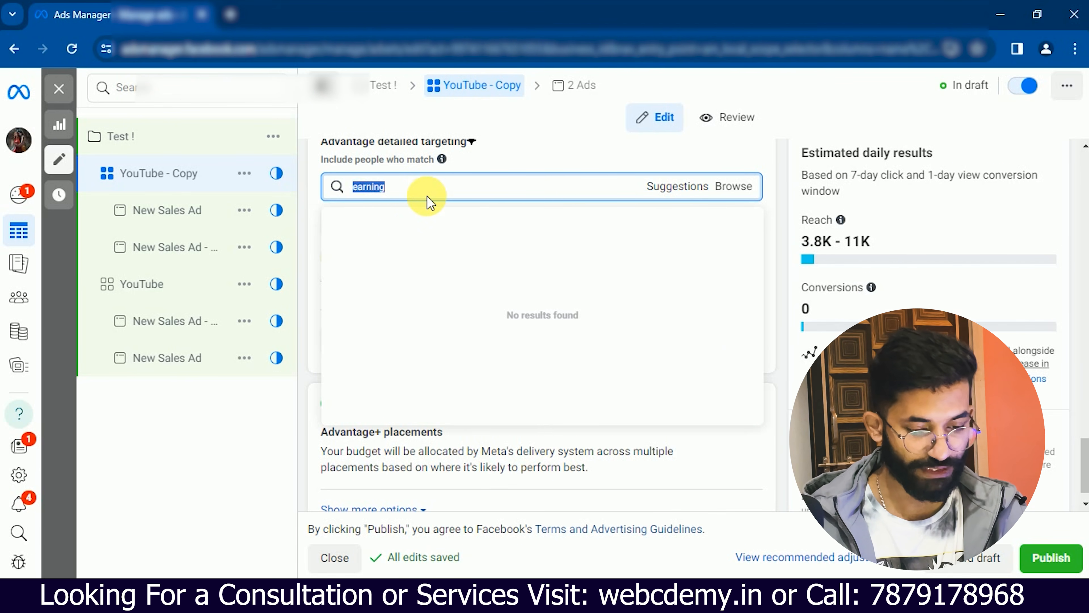
key(BackSpace)
text(passive)
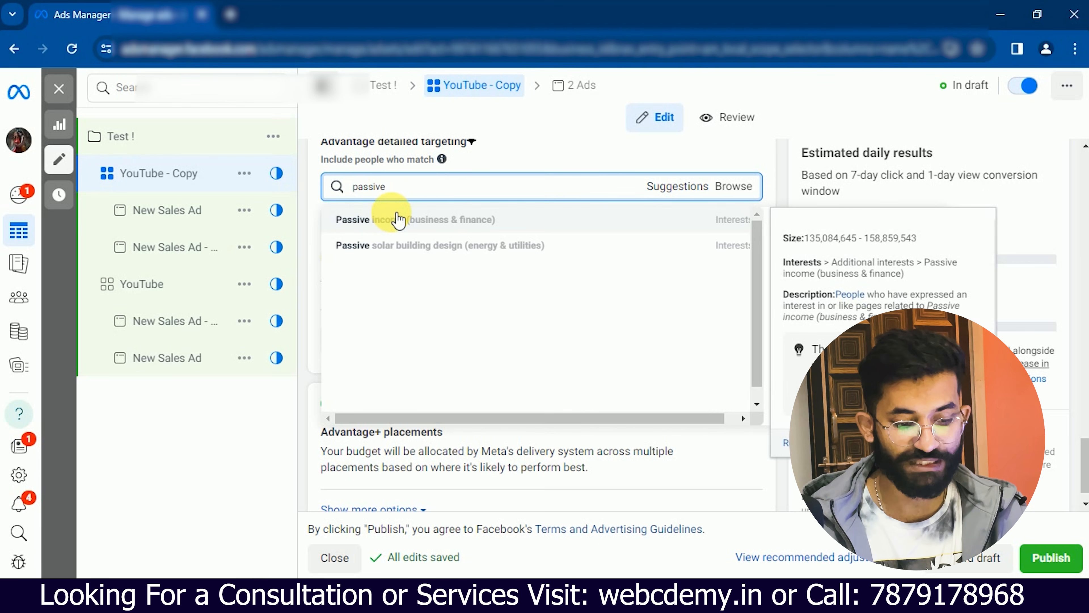
click(399, 220)
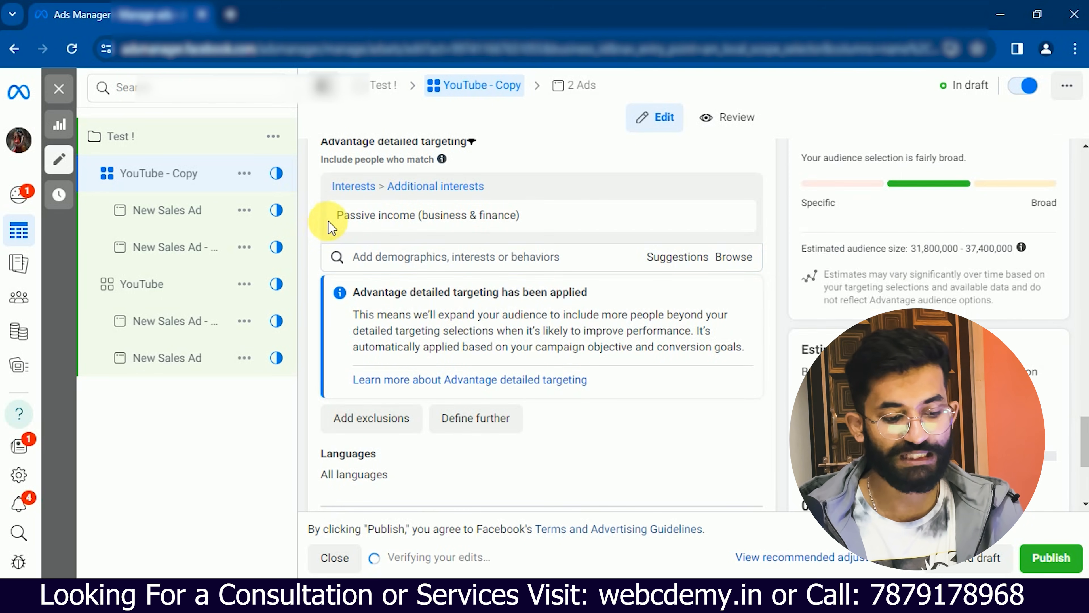
Copy the words Passive income from the targeted interest and rename the ad set "Passive income" with them.
drag(335, 215, 418, 219)
key(ctrl+c)
scroll(418, 219, up, 10)
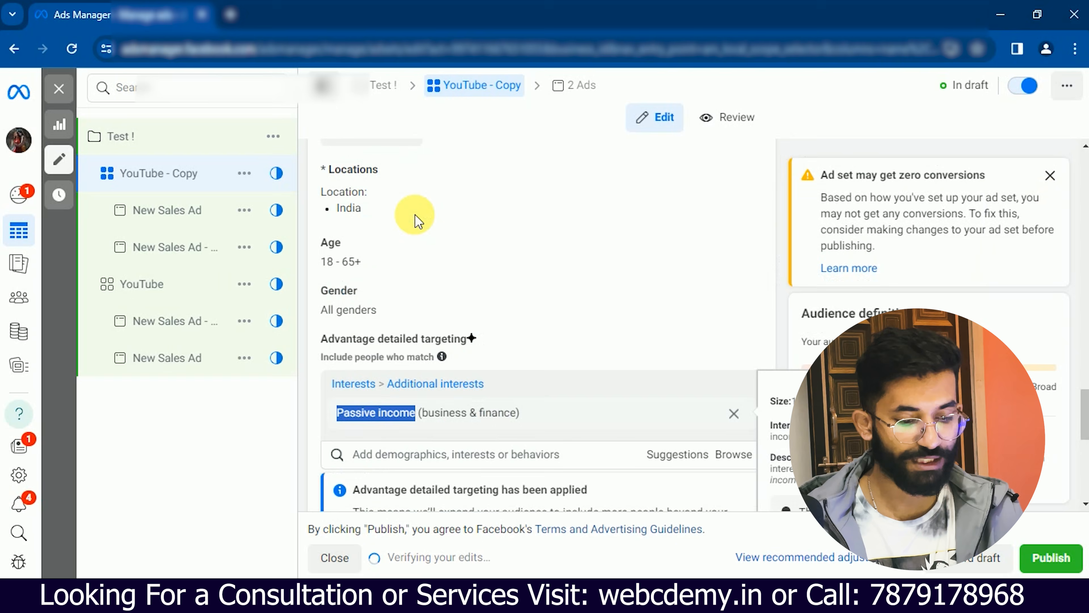
click(421, 216)
key(ctrl+a)
key(ctrl+v)
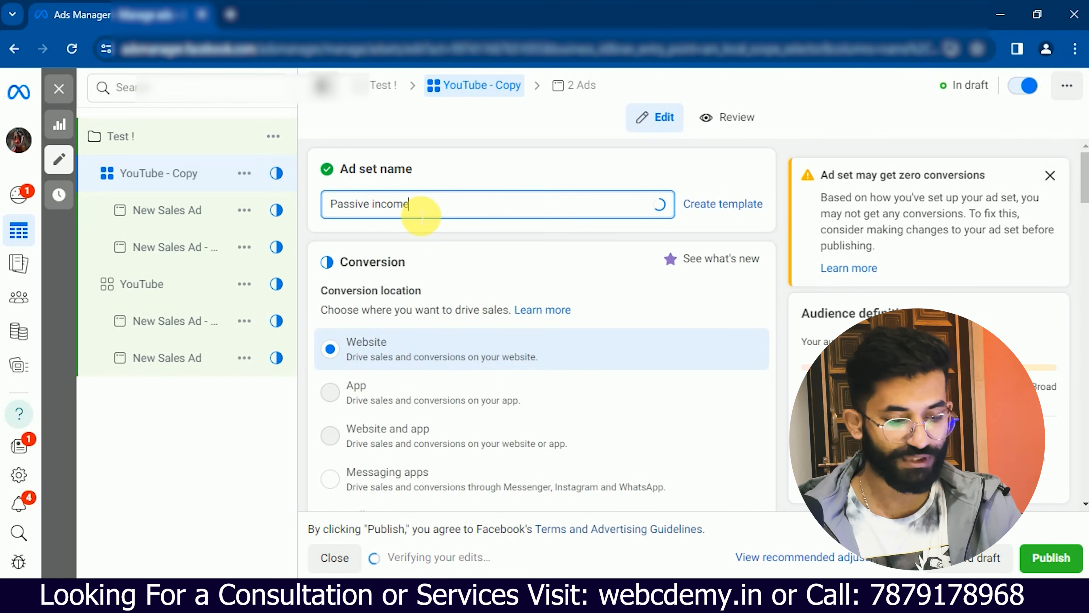
click(444, 166)
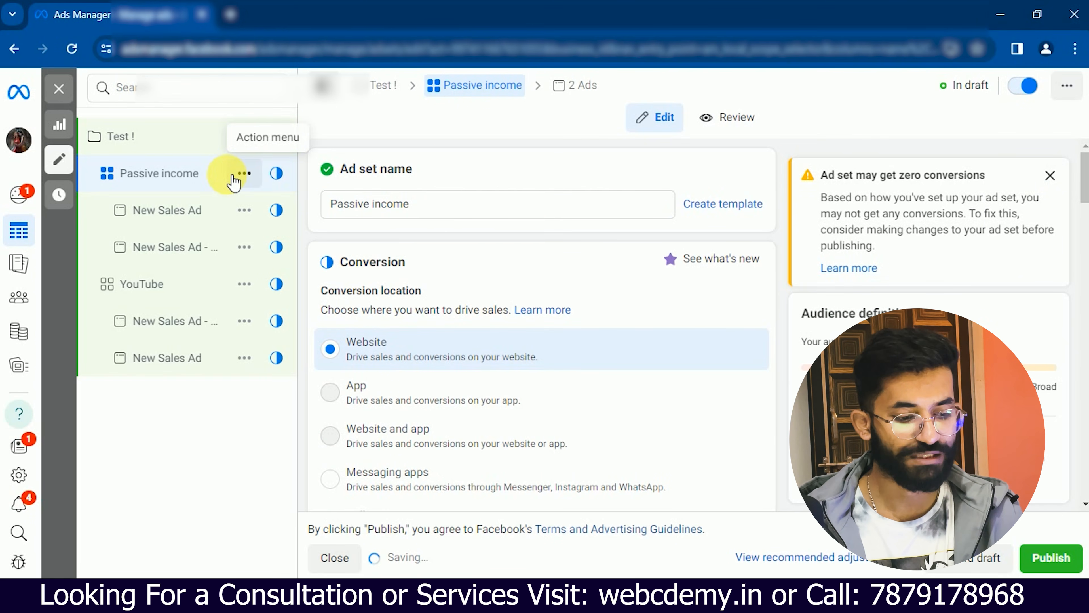
Quickly duplicate the Passive income ad set.
click(243, 174)
click(265, 230)
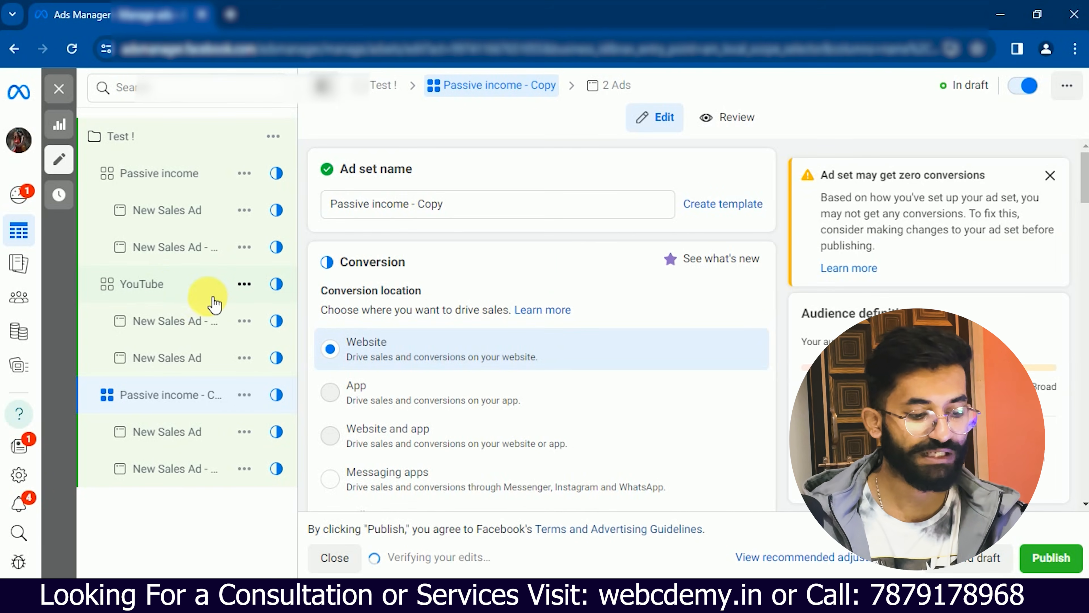
click(333, 202)
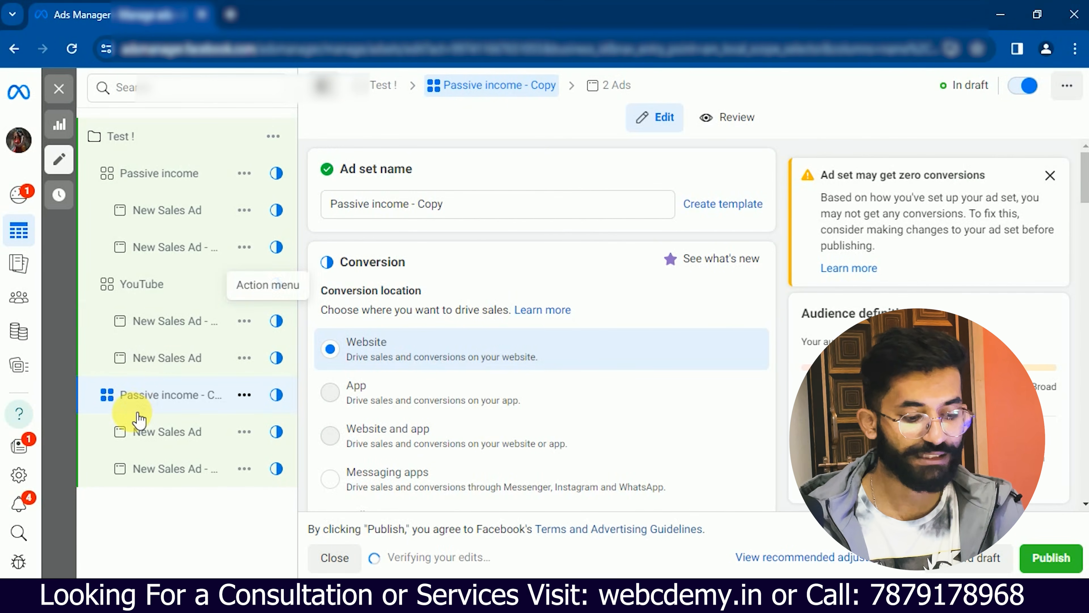
Open the YouTube ad set and bring up the suggested interests for its detailed targeting.
click(167, 285)
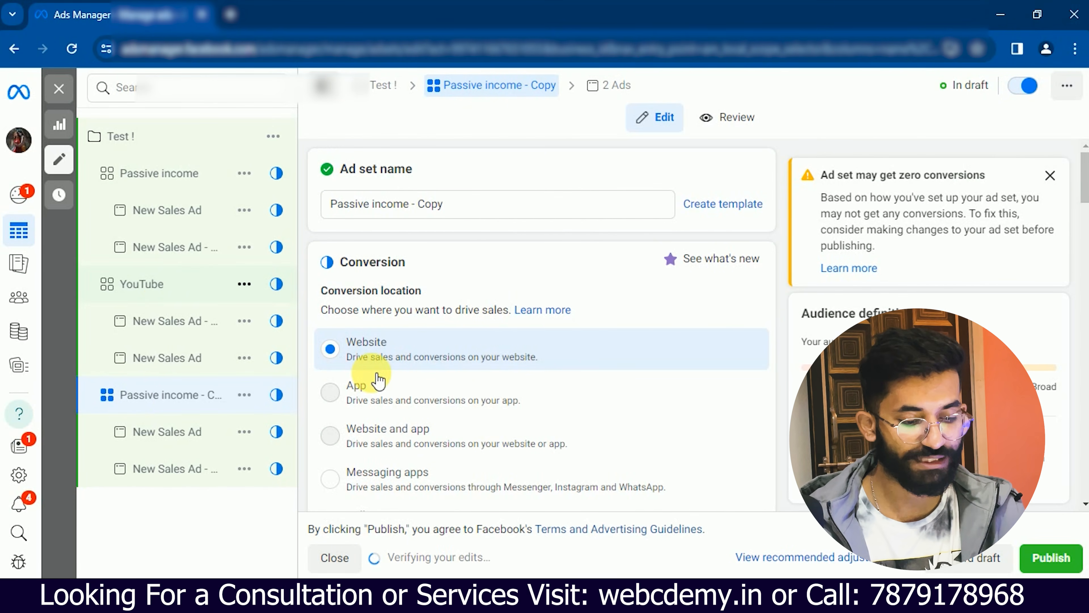
scroll(377, 380, down, 3)
scroll(377, 380, down, 15)
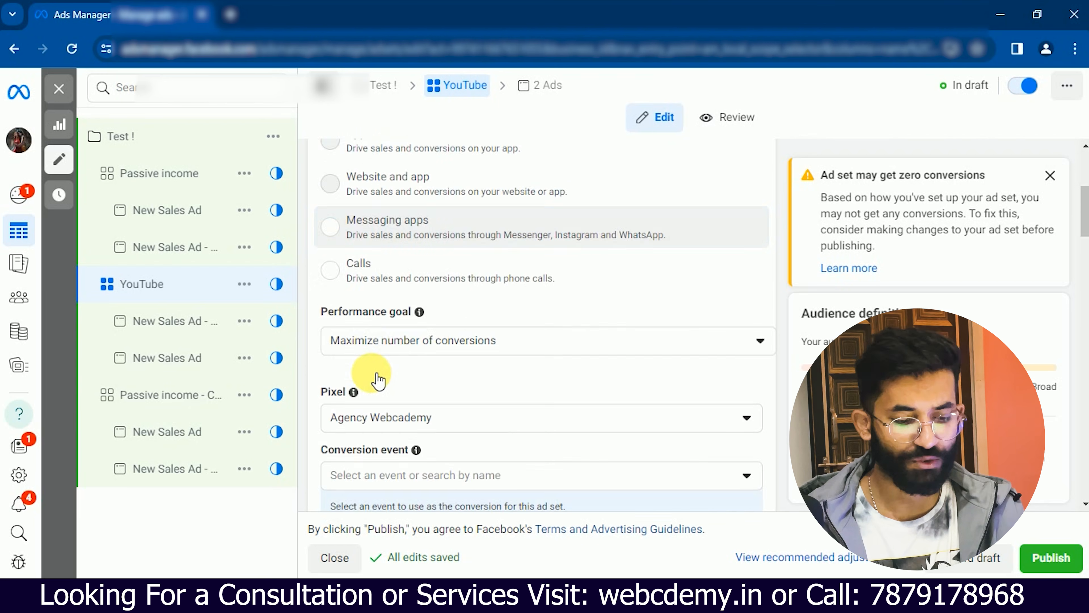
scroll(375, 378, down, 10)
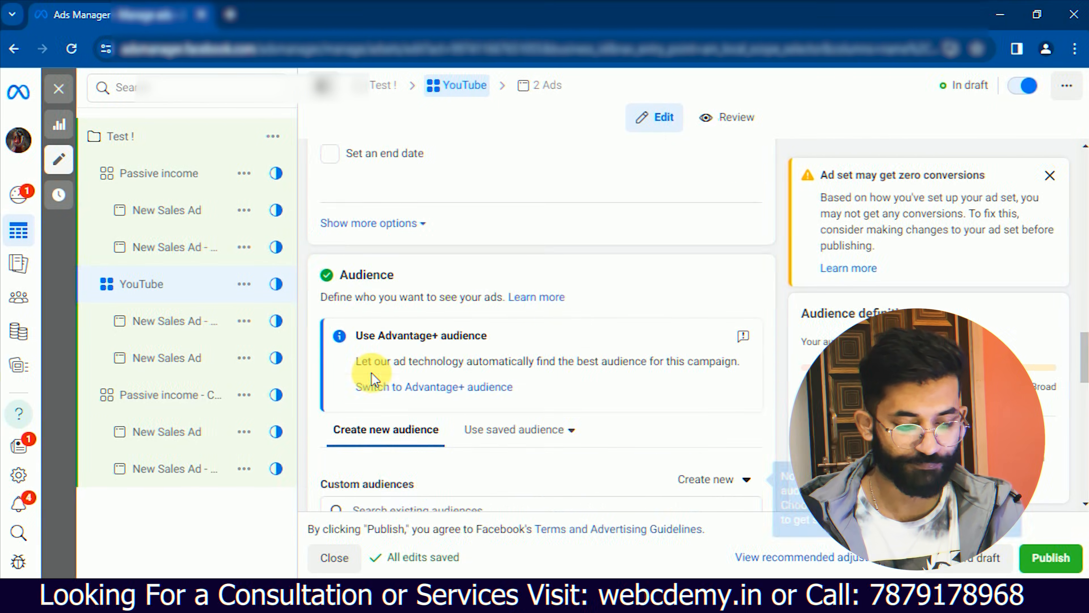
click(664, 312)
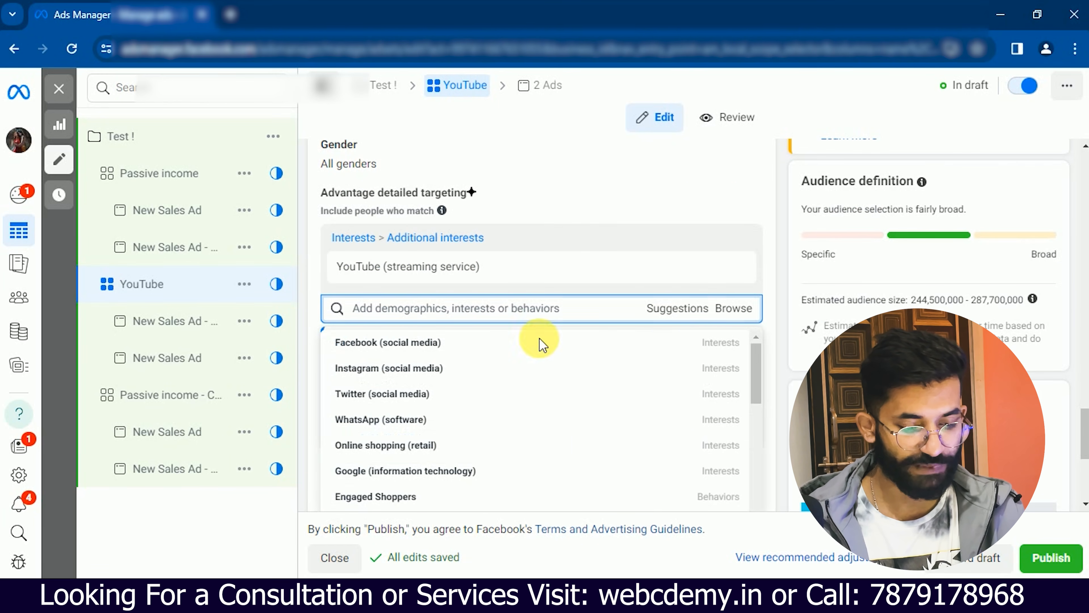
Add the suggested interests Viral video (social media) and Instagram (social media) to the YouTube ad set's detailed targeting.
scroll(412, 445, down, 2)
scroll(412, 442, down, 5)
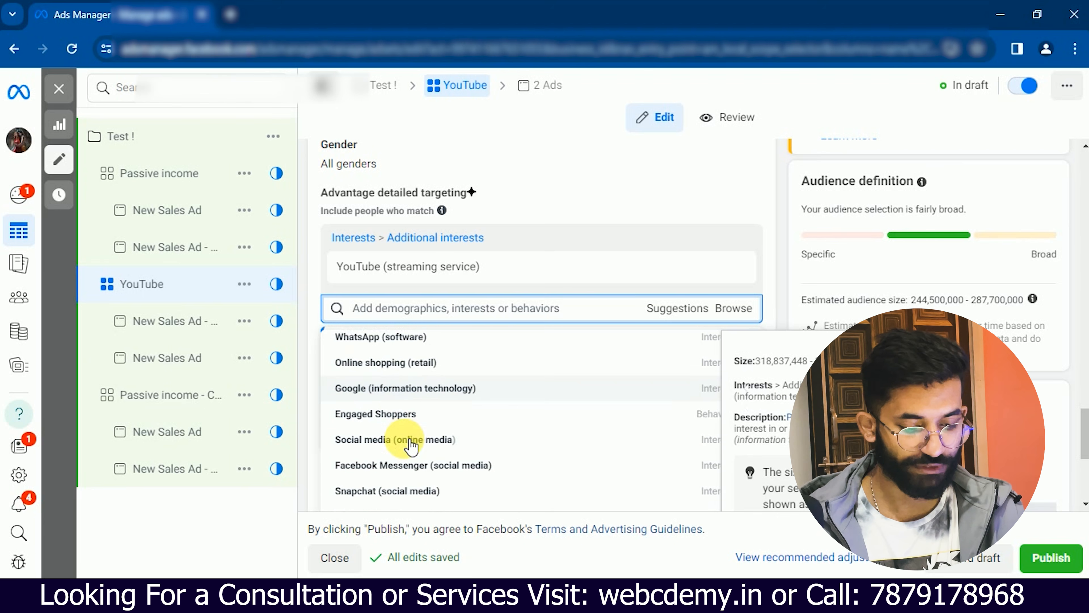
scroll(439, 423, down, 3)
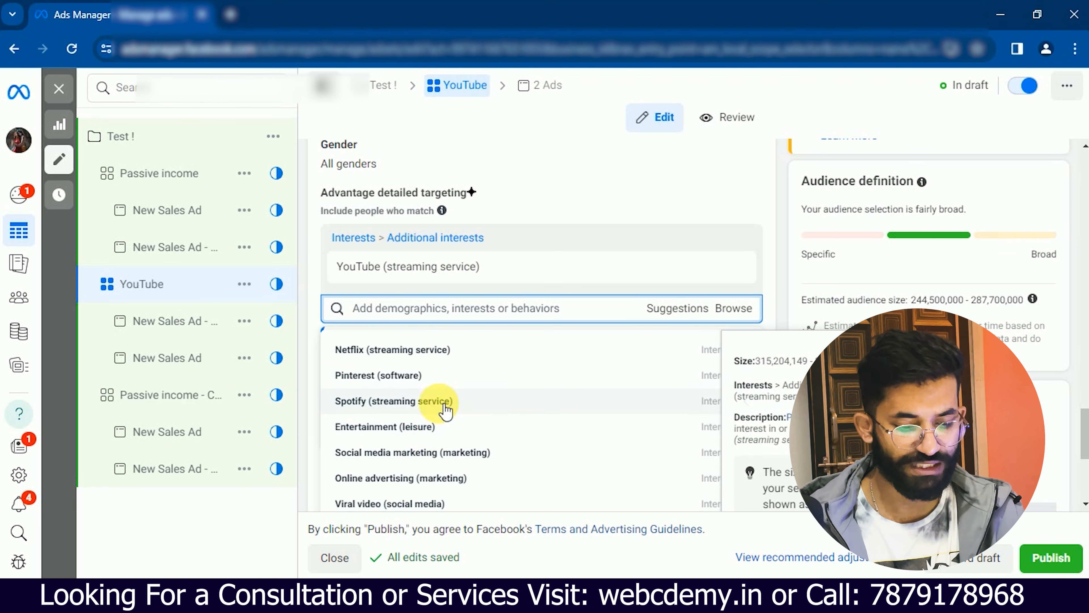
scroll(433, 408, down, 3)
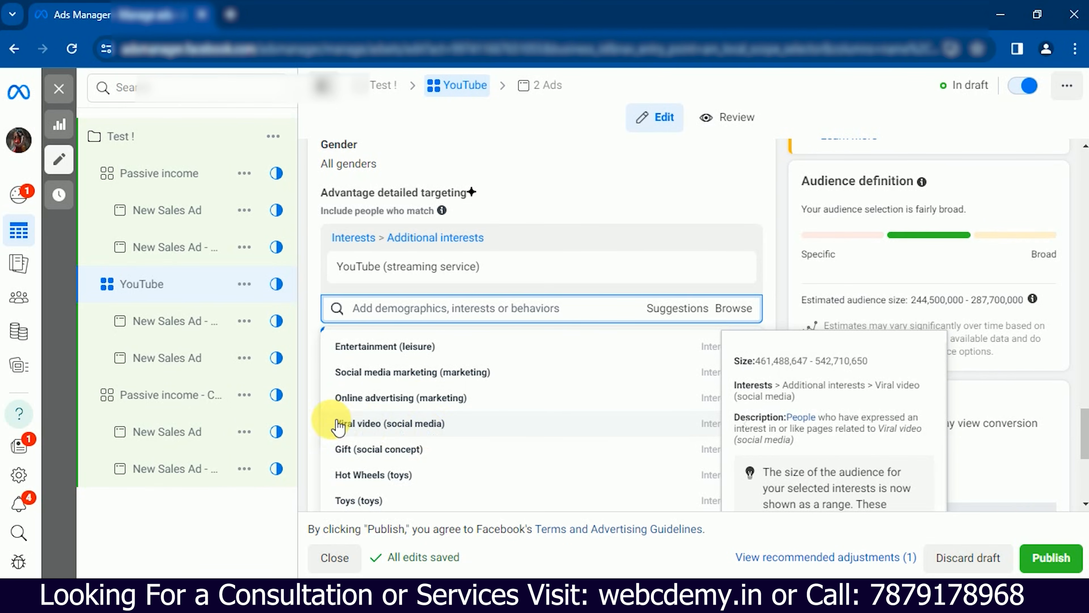
click(339, 423)
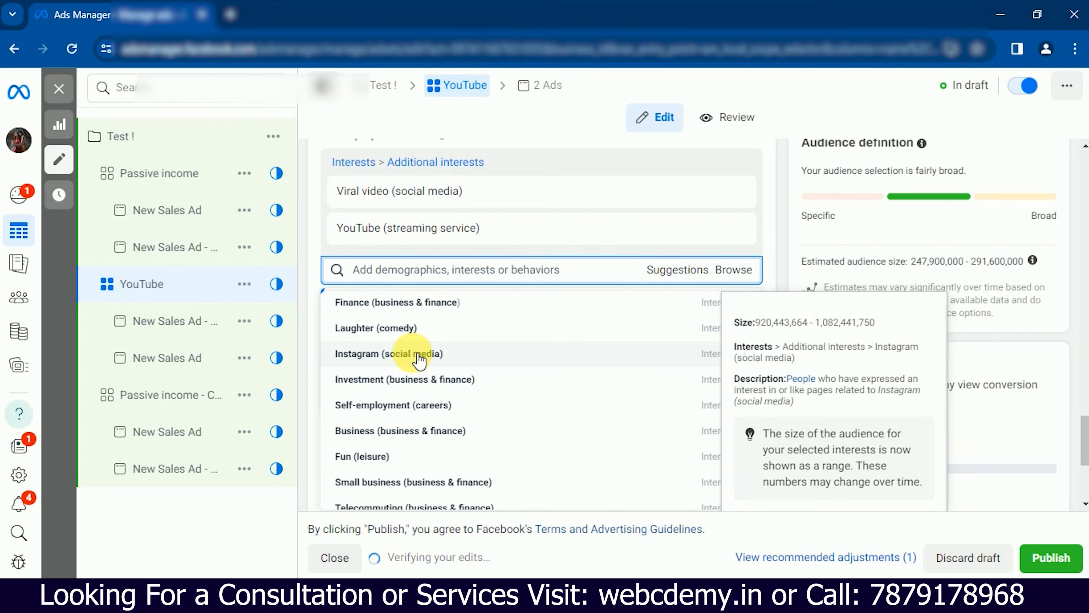
click(338, 360)
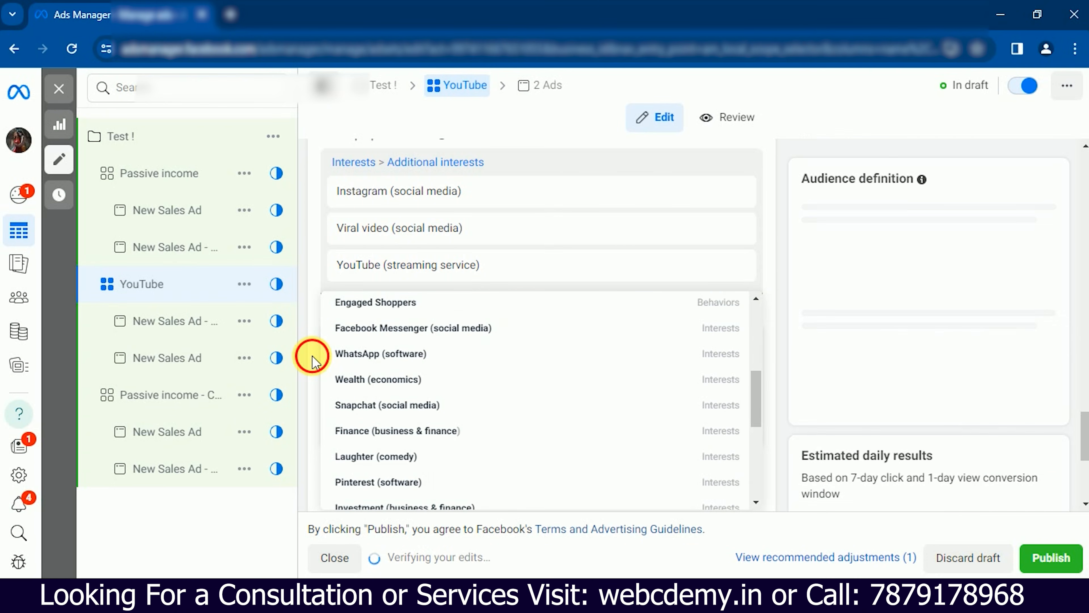
click(315, 362)
scroll(311, 362, up, 1)
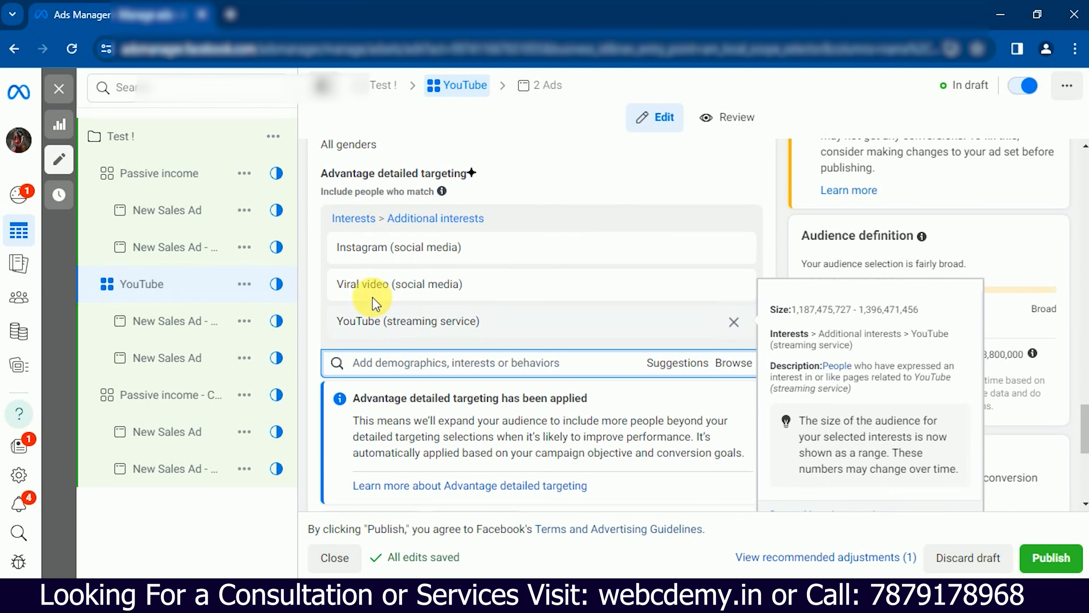
Add the suggested interests Money (currency) and Income (business & finance) to the detailed targeting of the Passive income copy.
click(153, 386)
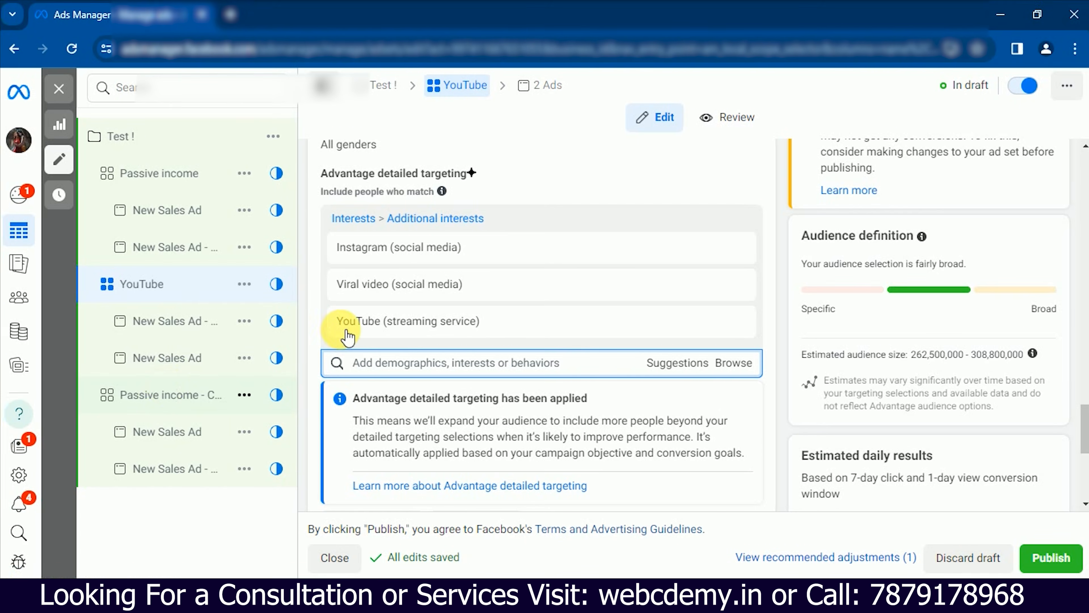
click(659, 295)
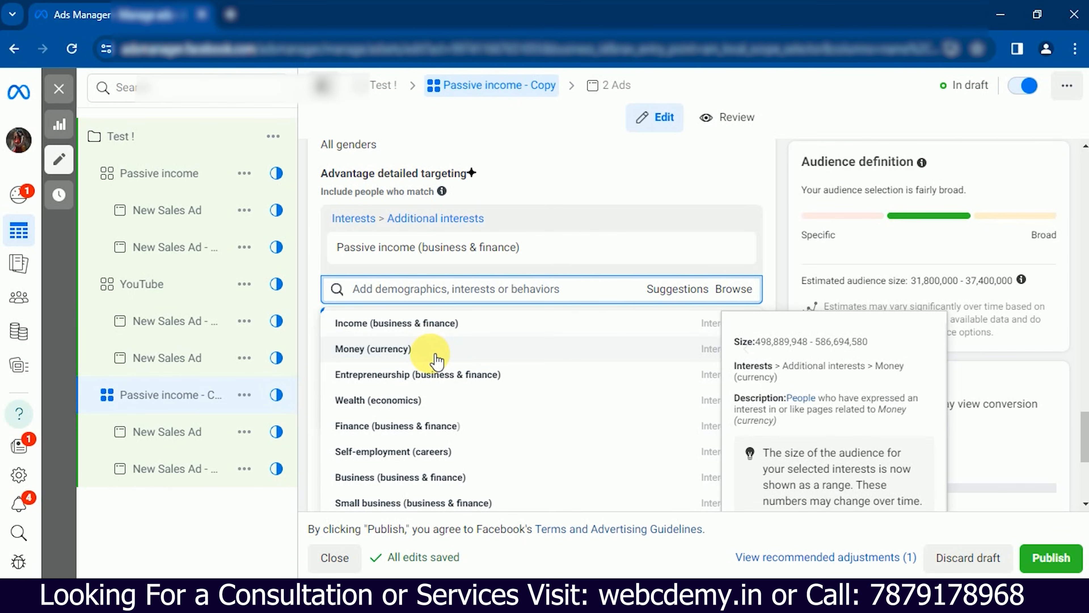
click(437, 360)
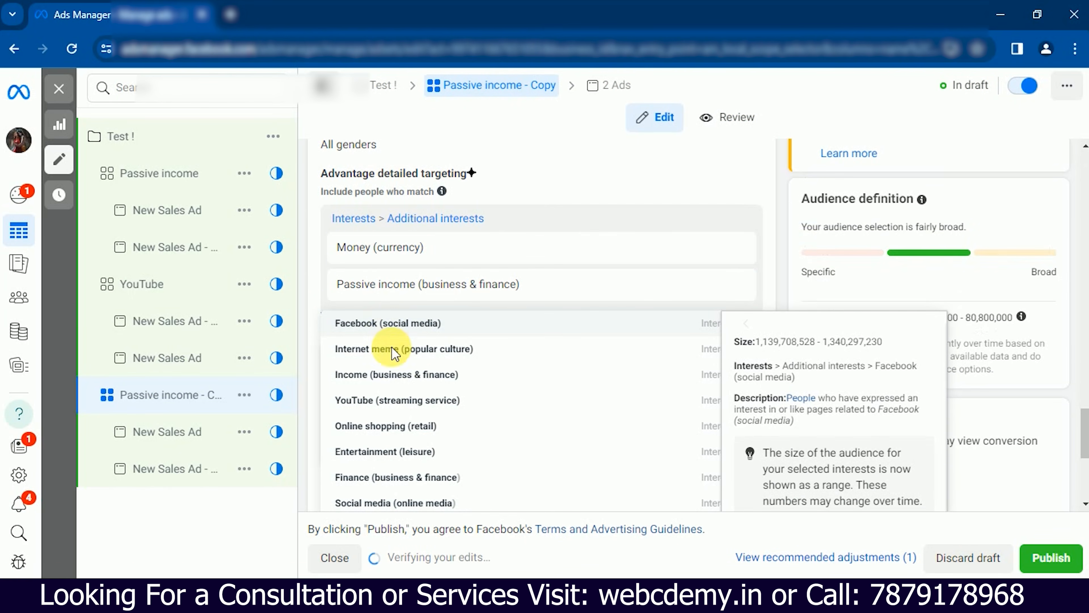
scroll(411, 409, down, 1)
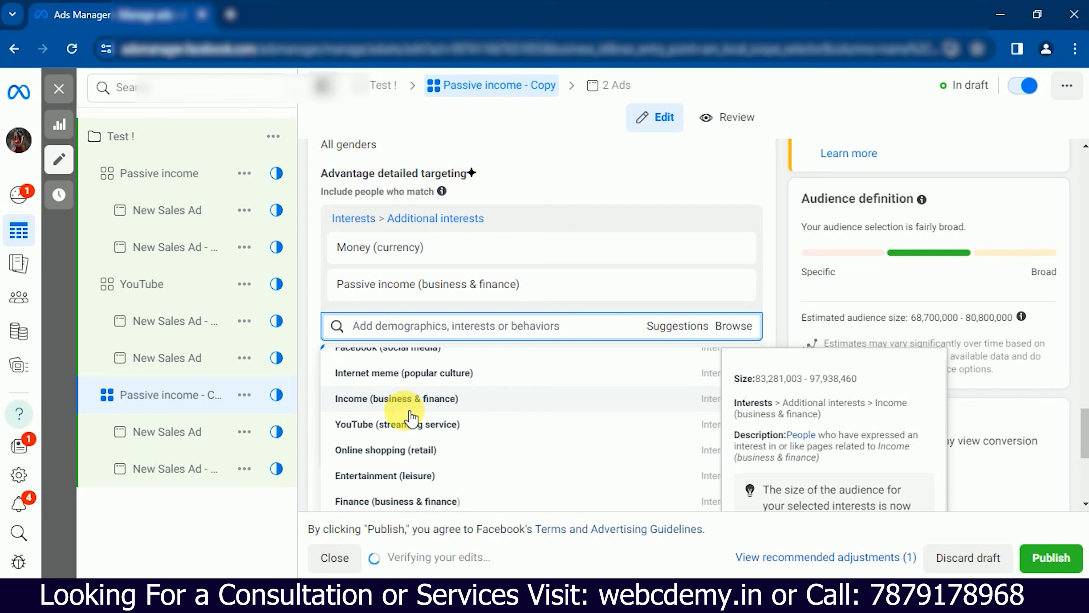
click(426, 403)
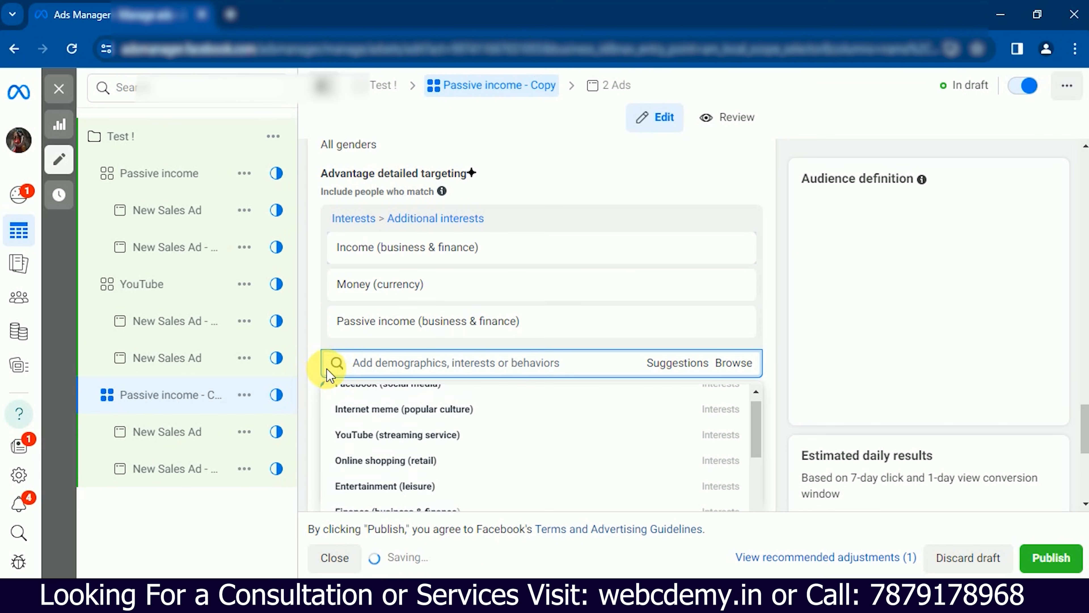
click(309, 344)
scroll(309, 344, up, 1)
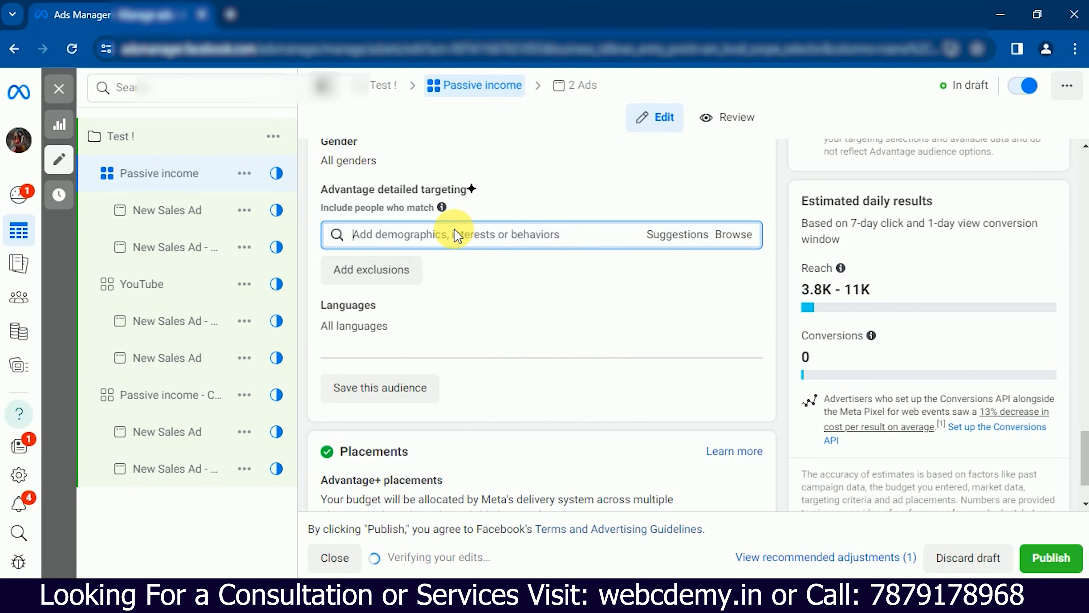
Add the Business (business & finance) interest to the detailed targeting of the original Passive income ad set.
text(busine)
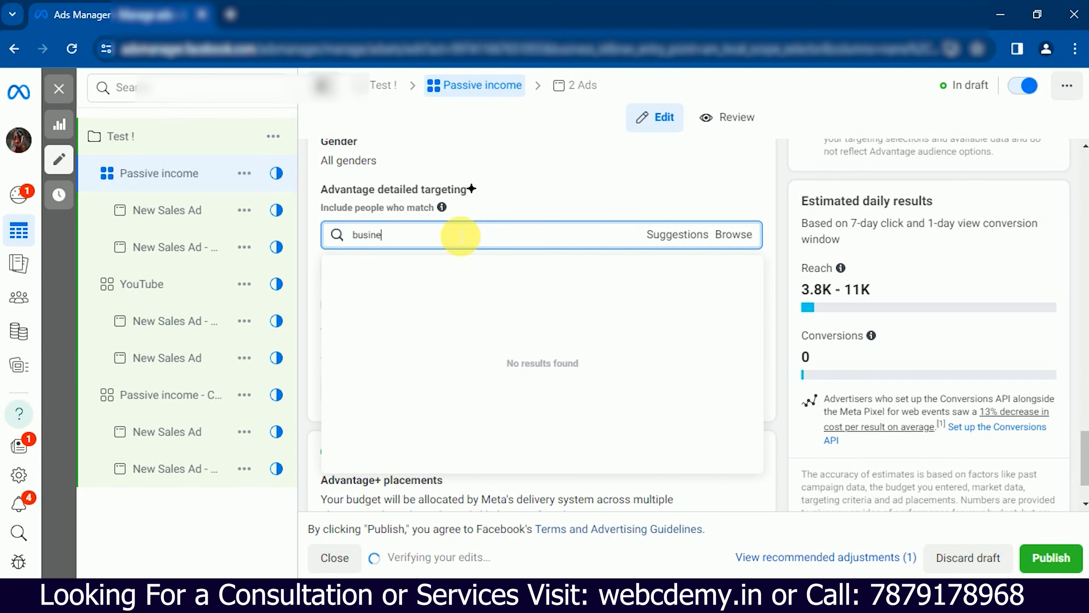
text(ss)
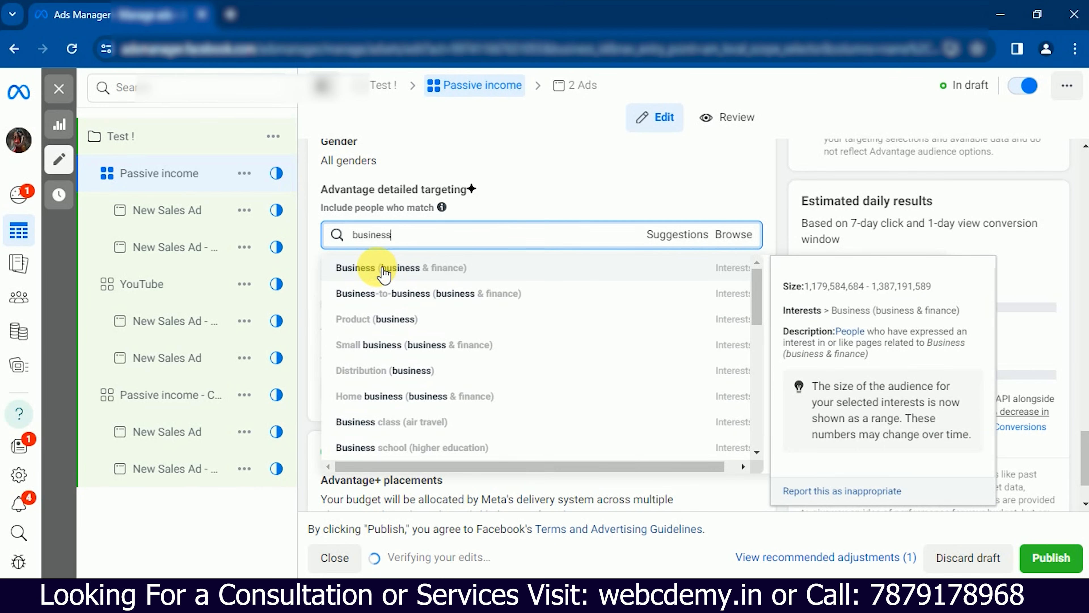
click(381, 271)
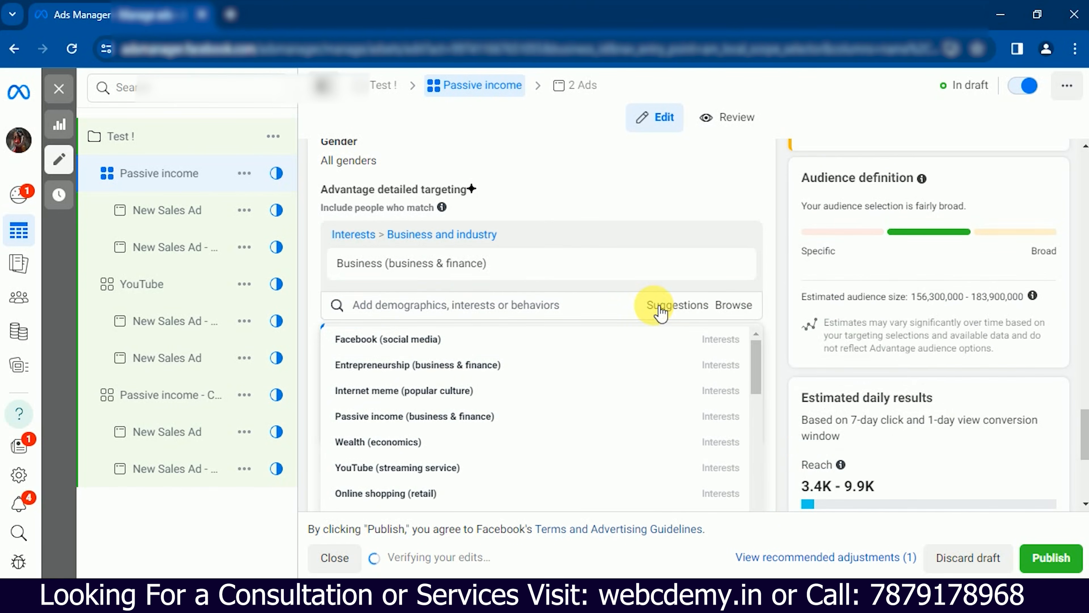
Add the suggested interests Internet meme (popular culture) and Wealth (economics) alongside the Business interest in the ad set's targeting.
scroll(441, 399, down, 1)
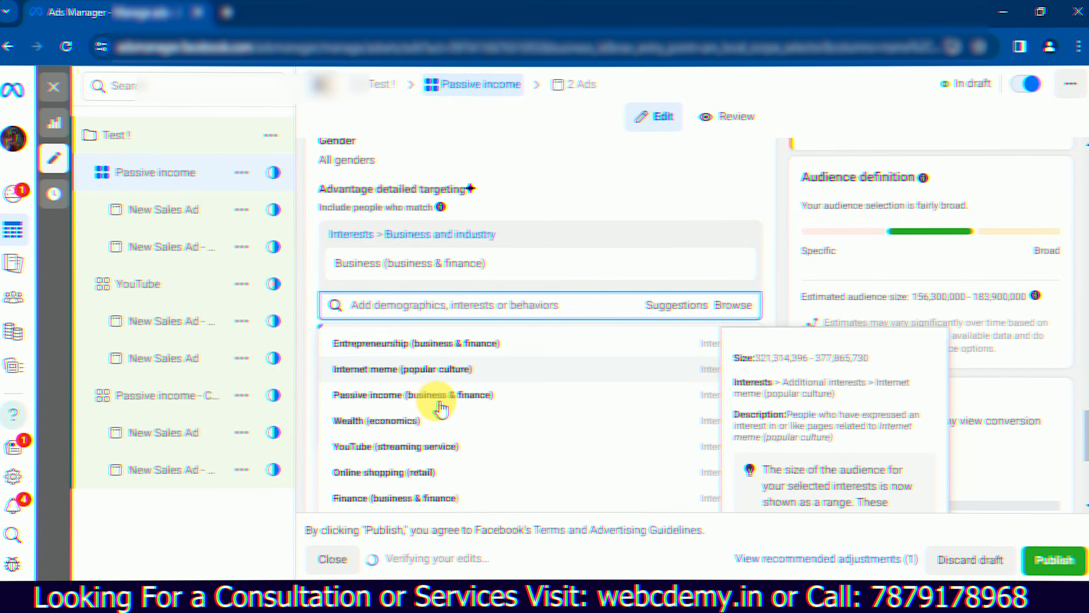
scroll(433, 405, down, 1)
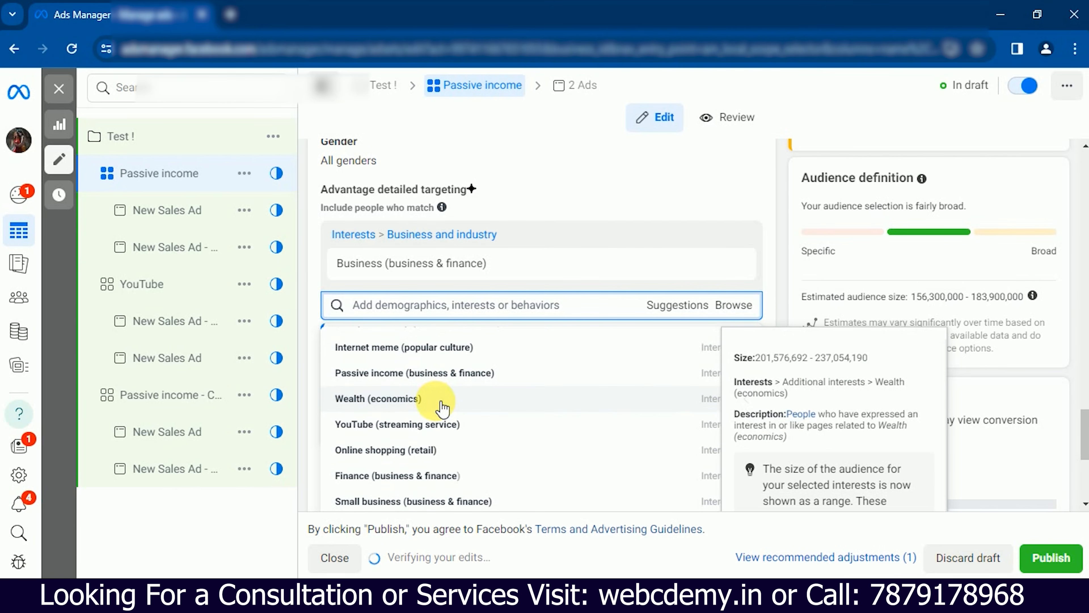
click(463, 354)
scroll(325, 369, down, 1)
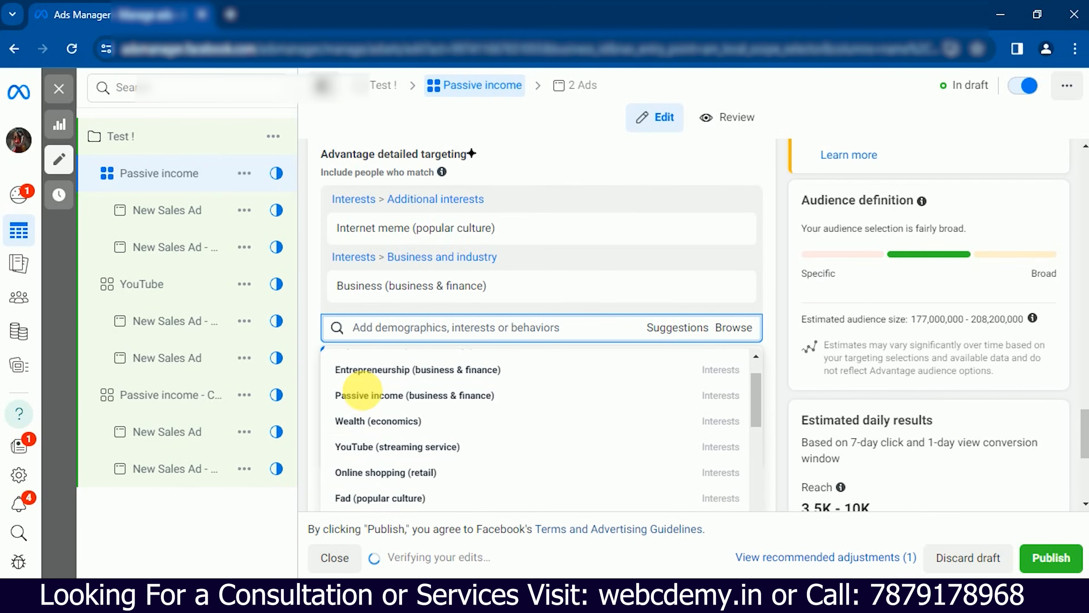
click(390, 423)
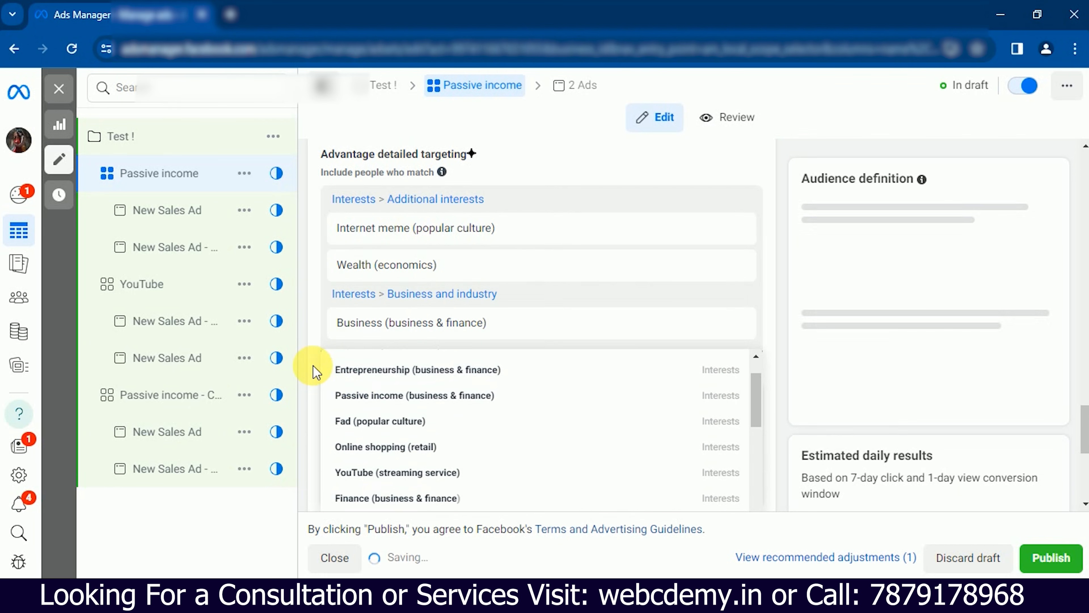
Dismiss the interest suggestions in the Passive income ad set and open the Test ! campaign level.
scroll(390, 419, down, 3)
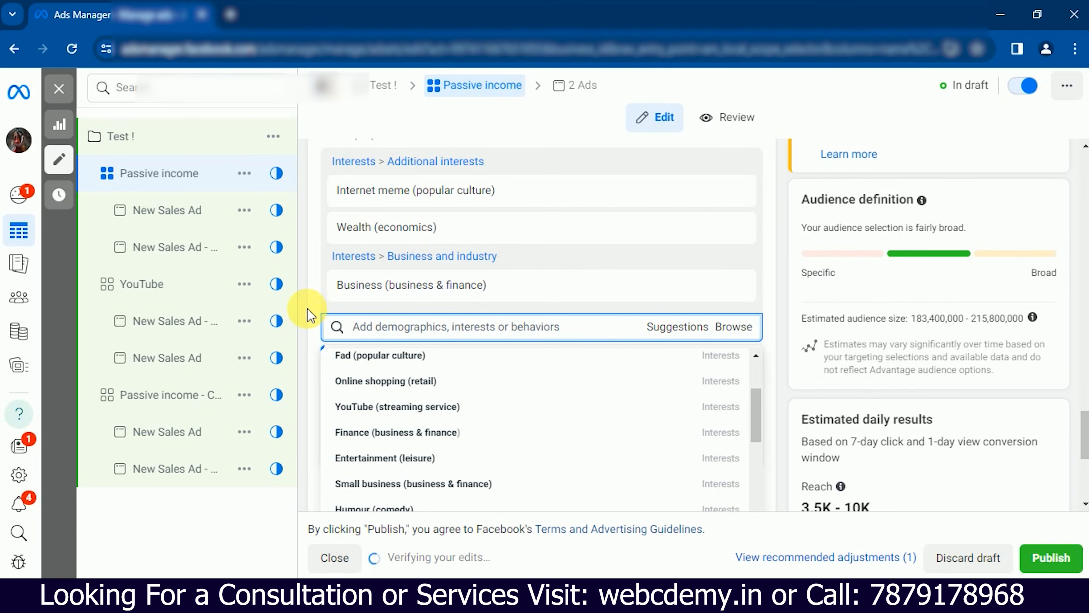
click(311, 307)
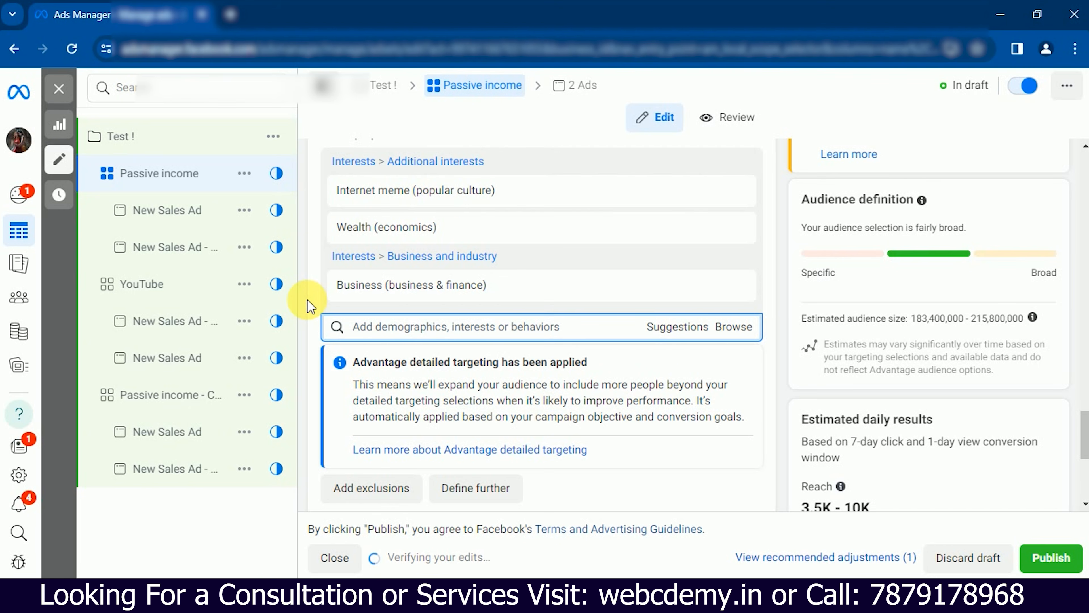
scroll(309, 301, up, 10)
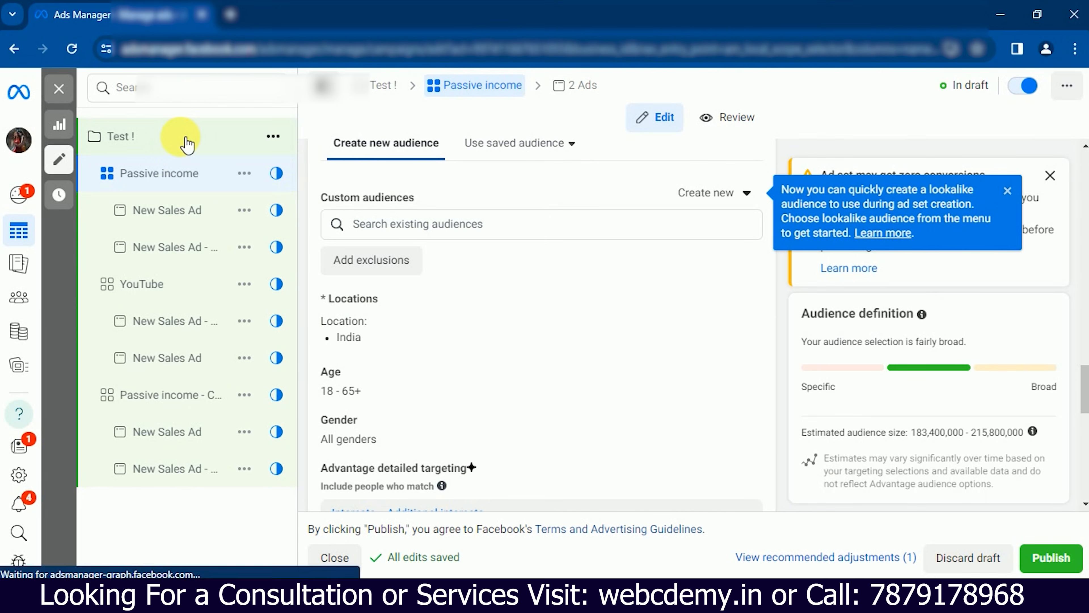
click(186, 143)
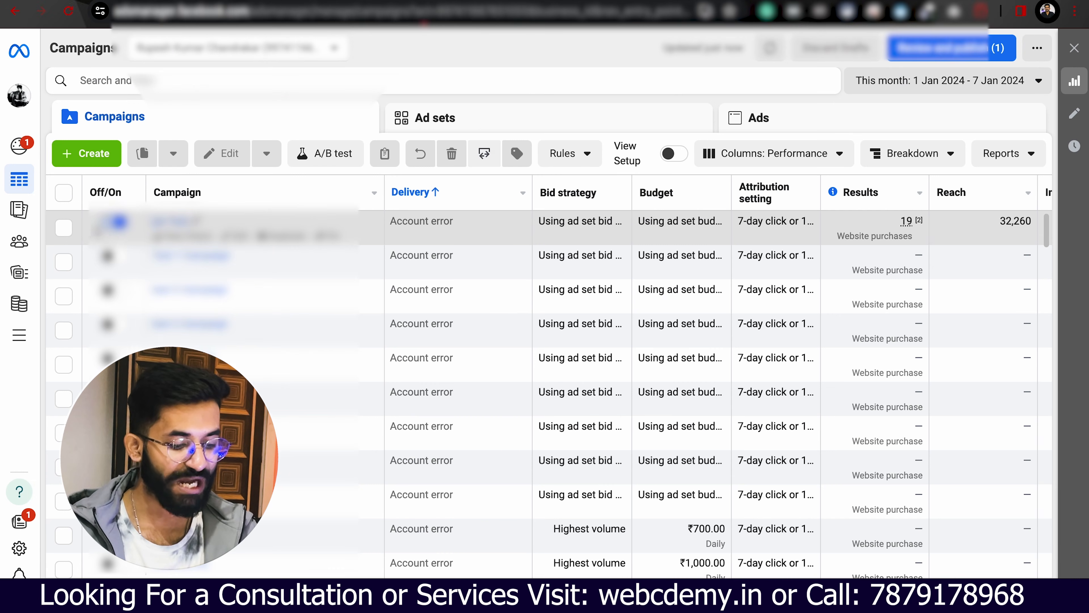
Open the ad sets of the first listed campaign and examine their results, reach, impressions and cost per result.
click(65, 228)
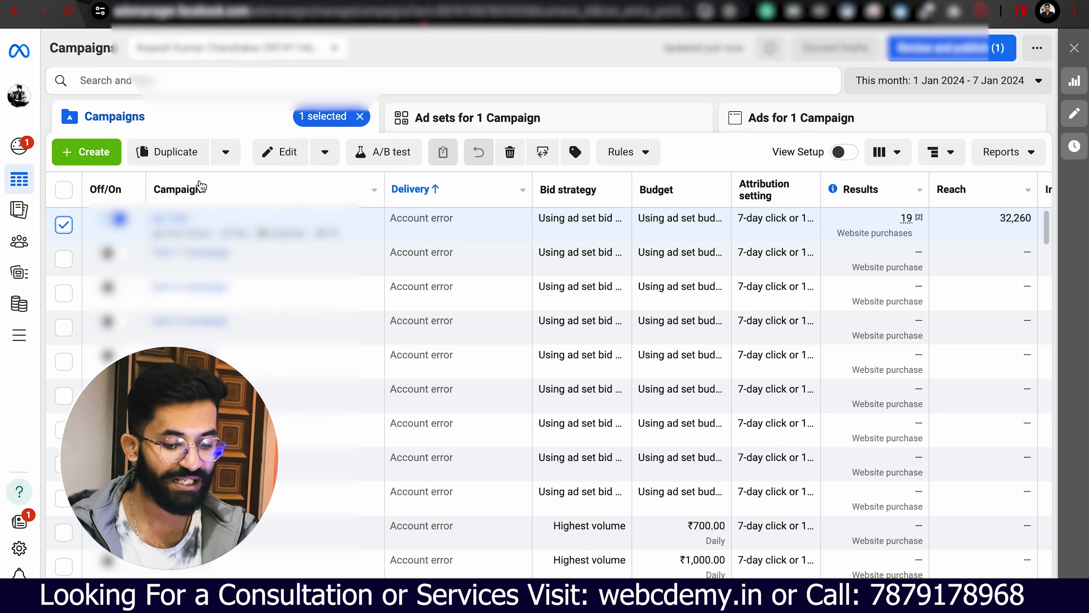
click(509, 130)
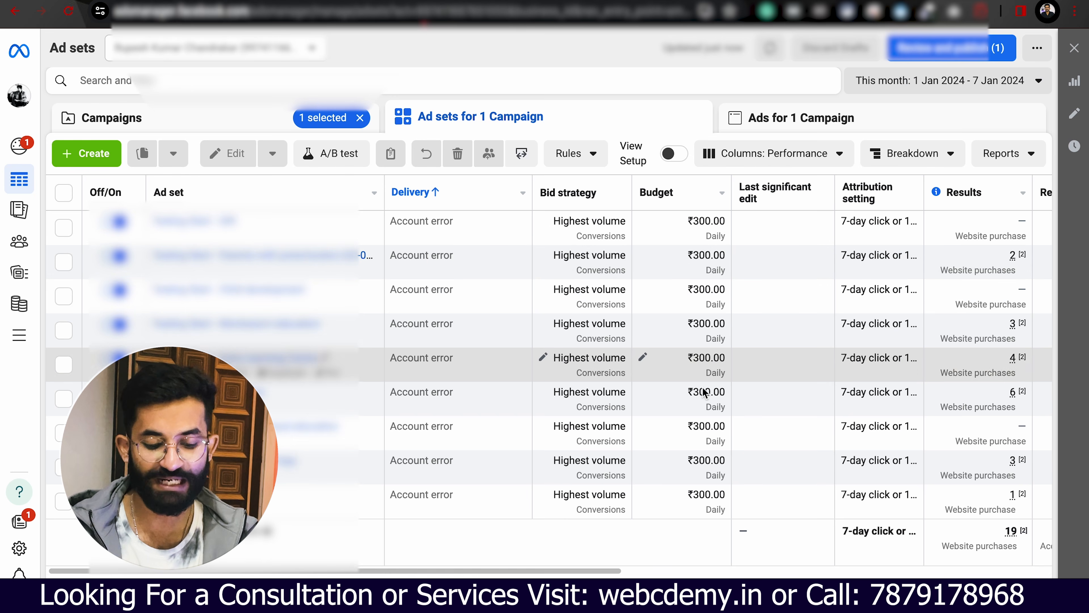
scroll(702, 416, right, 2)
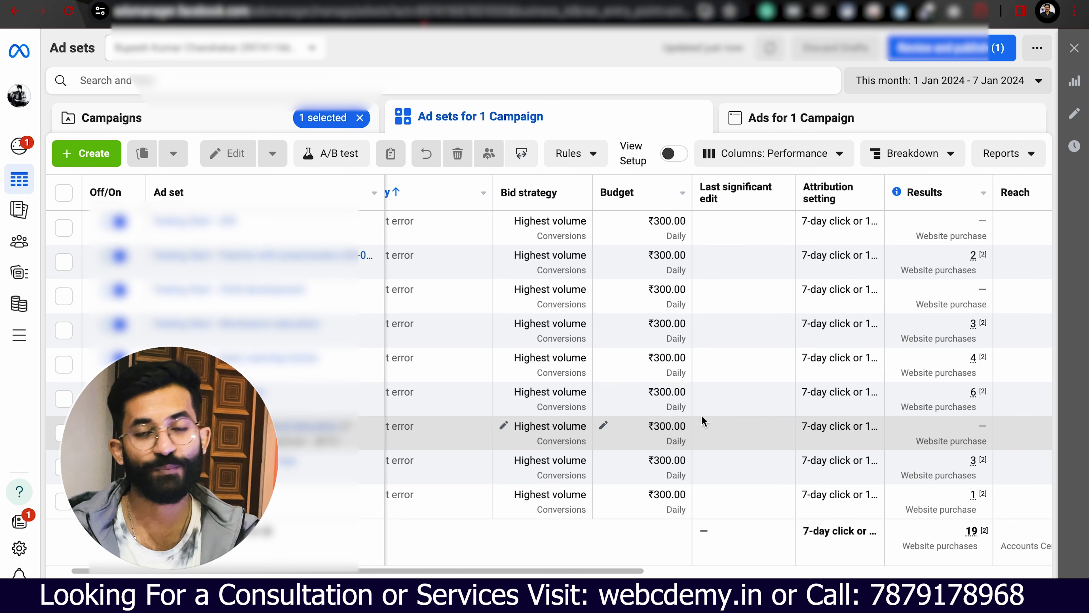
scroll(702, 418, right, 2)
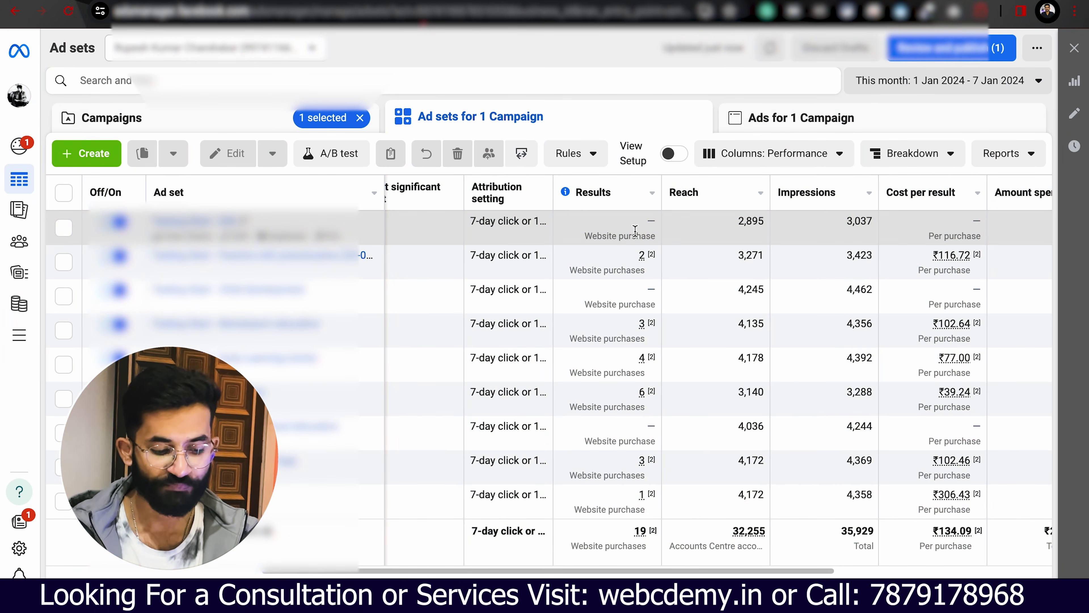
scroll(635, 231, right, 1)
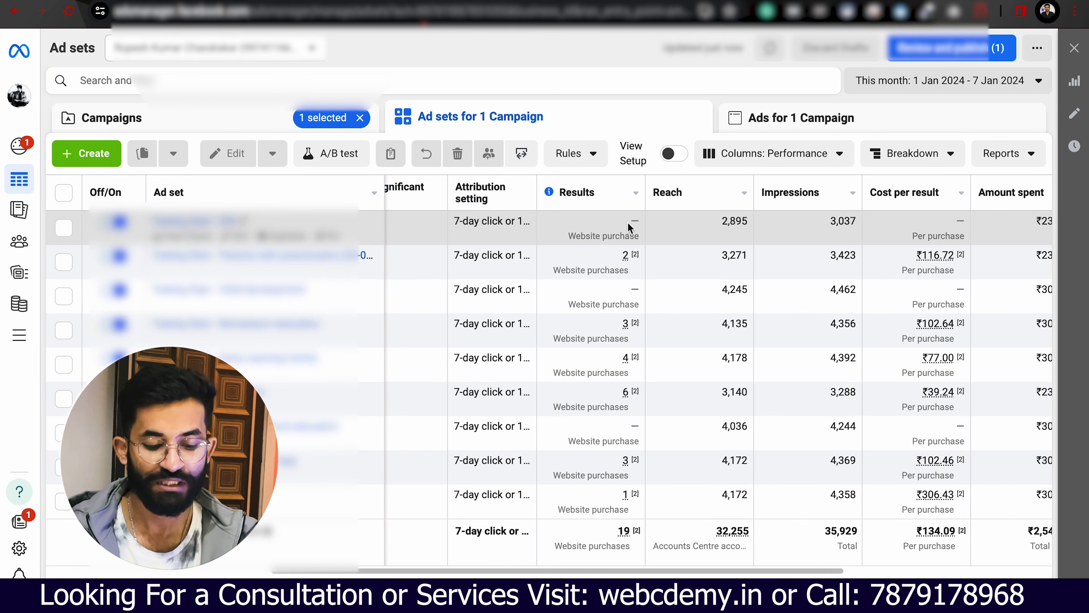
Select the first ad set and check its conversion breakdown and amount spent.
mouse_move(627, 222)
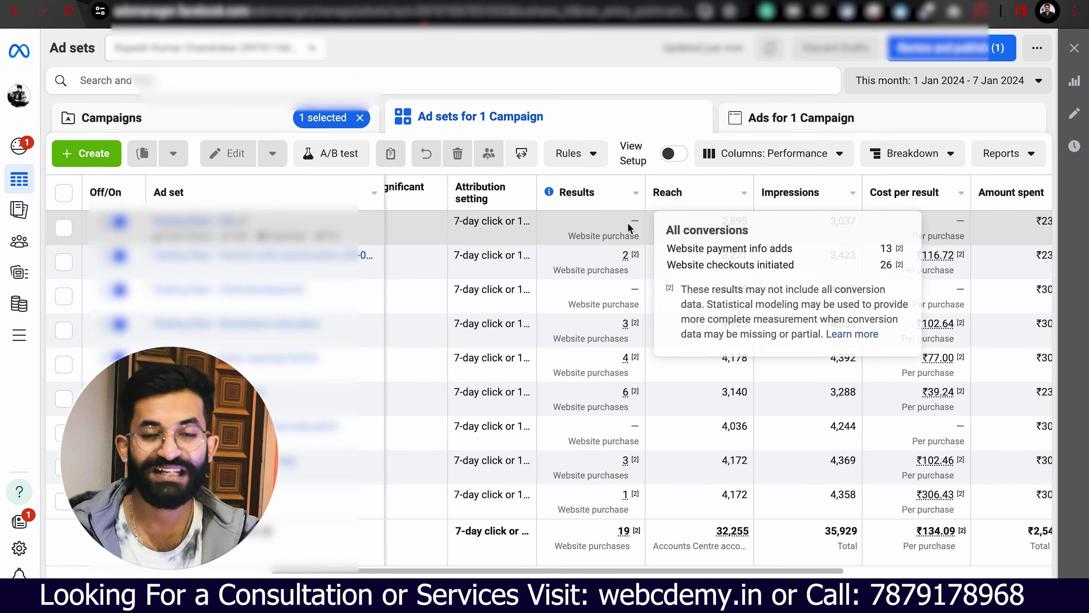
click(595, 237)
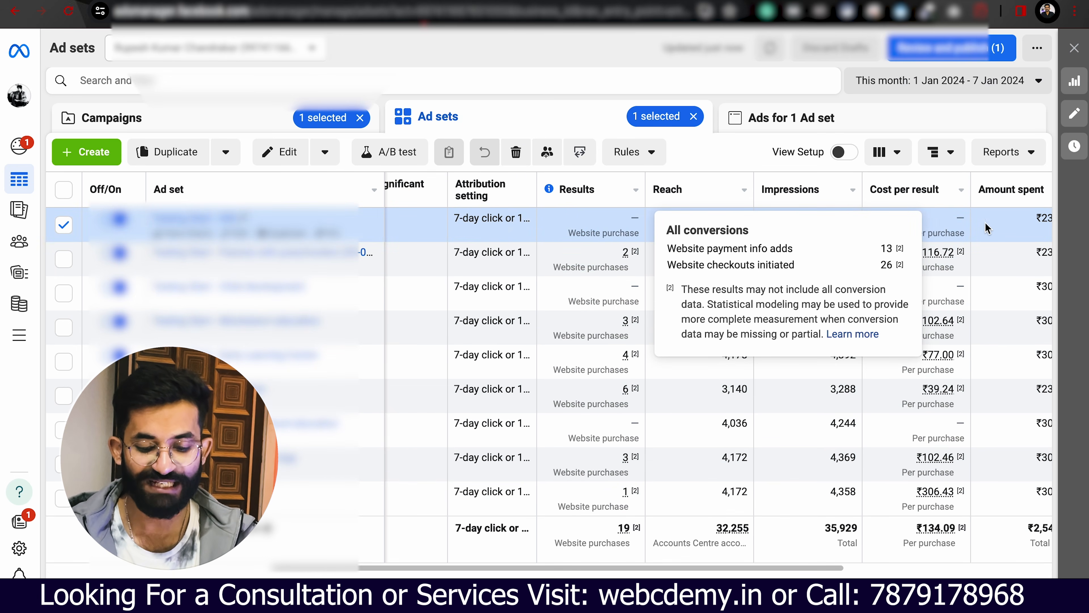
scroll(1002, 225, right, 5)
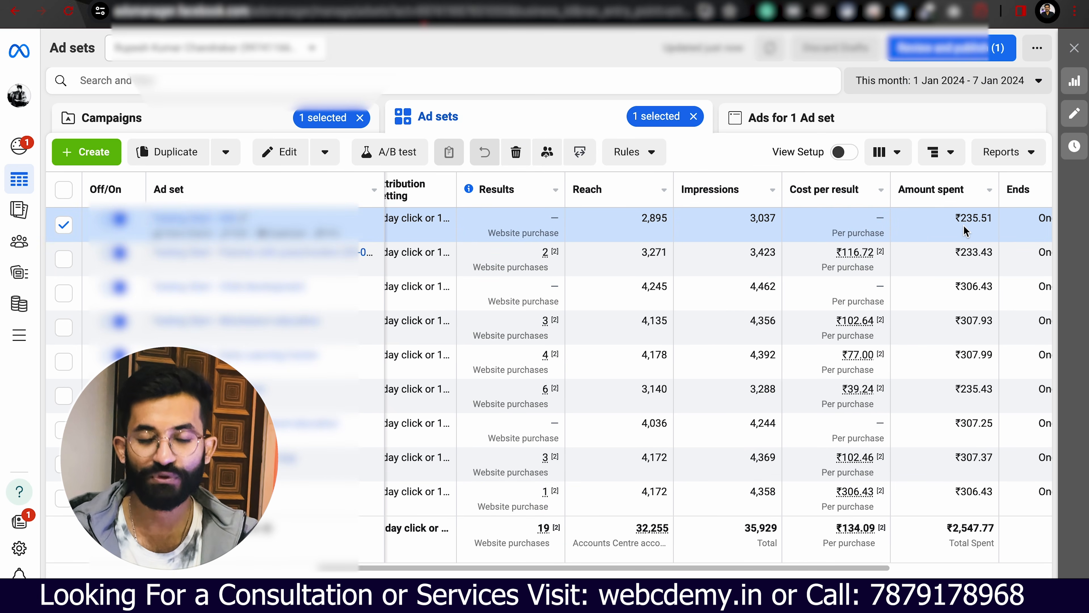
Compare the purchases, conversion breakdowns, cost per result and amount spent of the remaining ad sets.
mouse_move(531, 258)
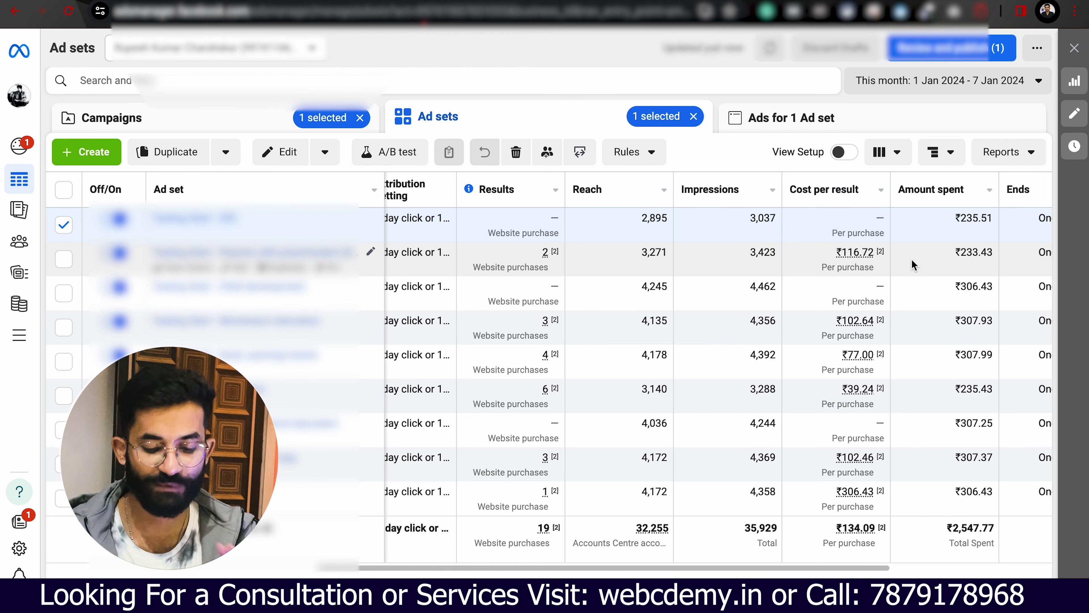
scroll(793, 276, left, 1)
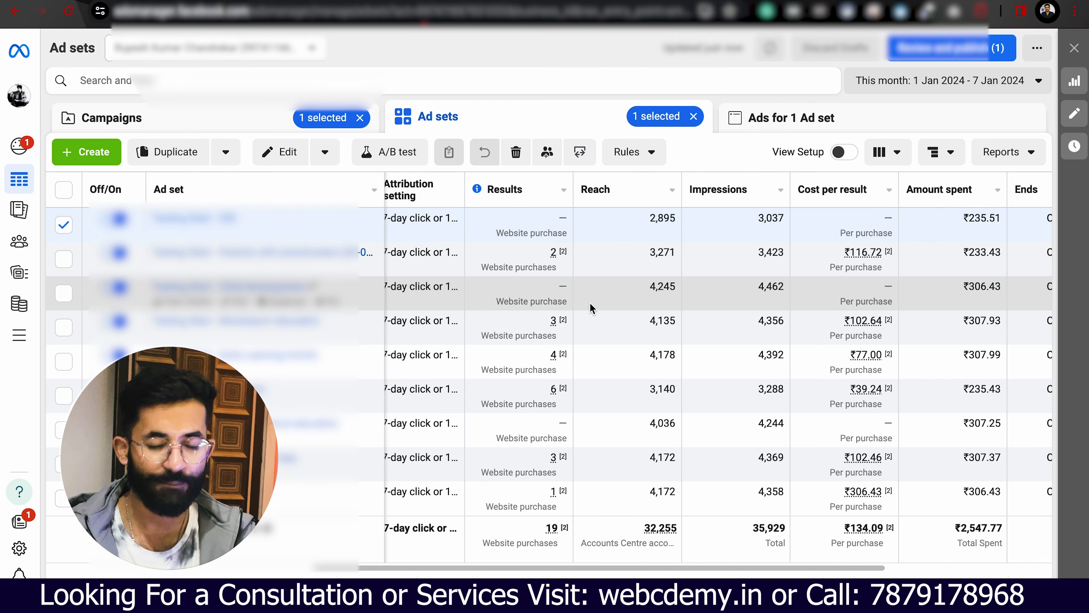
scroll(618, 301, right, 1)
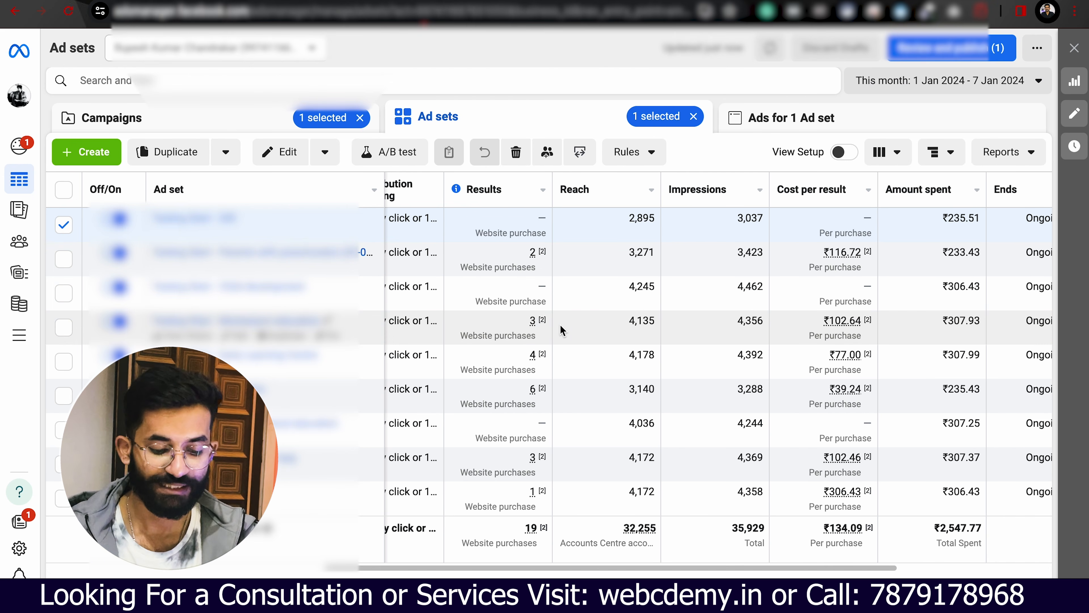
mouse_move(536, 328)
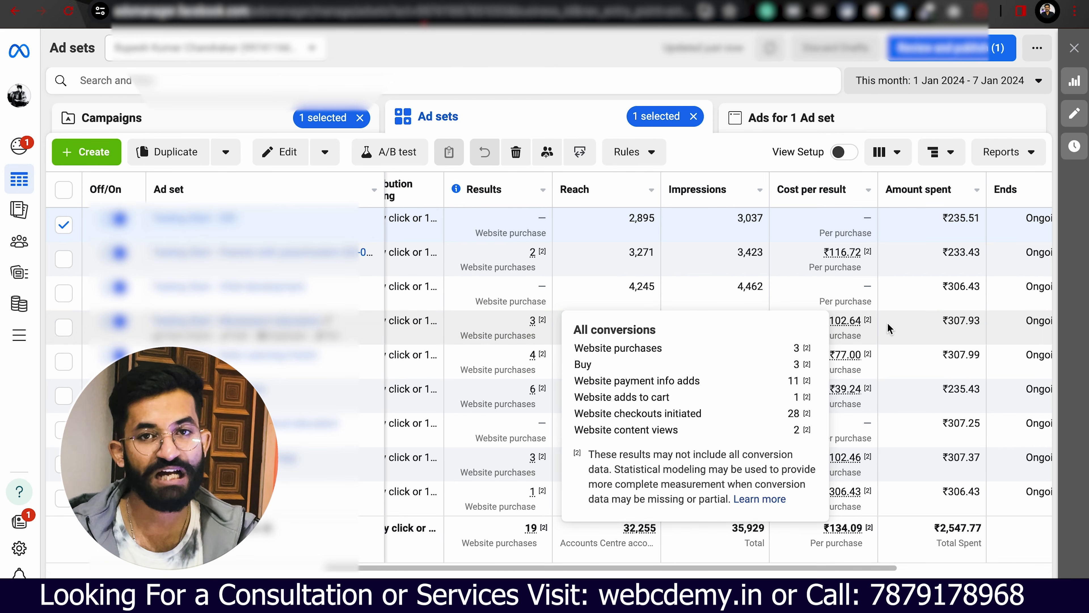
mouse_move(533, 356)
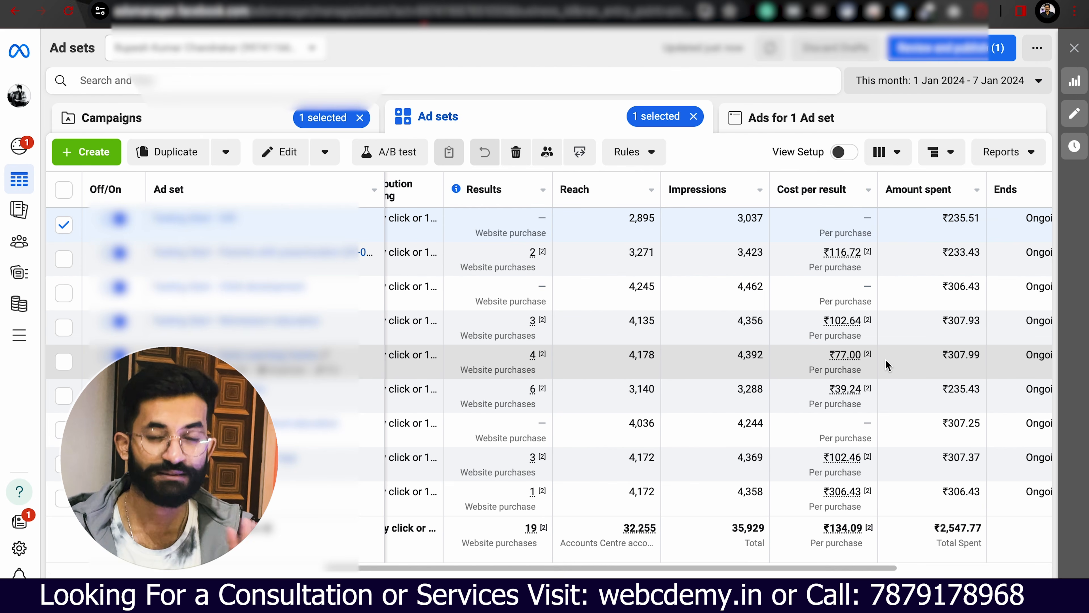
mouse_move(545, 405)
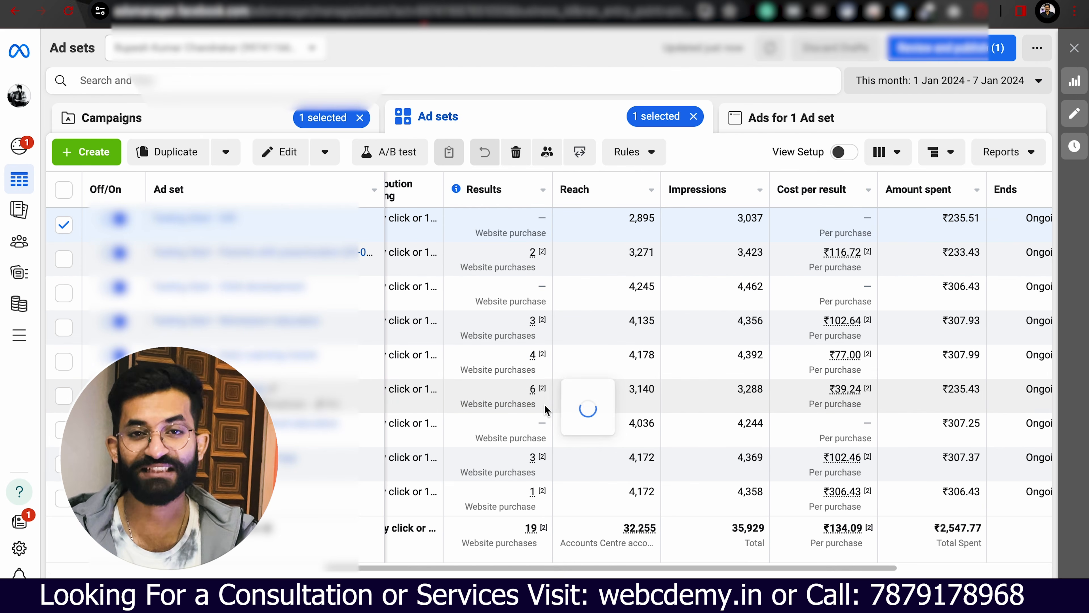